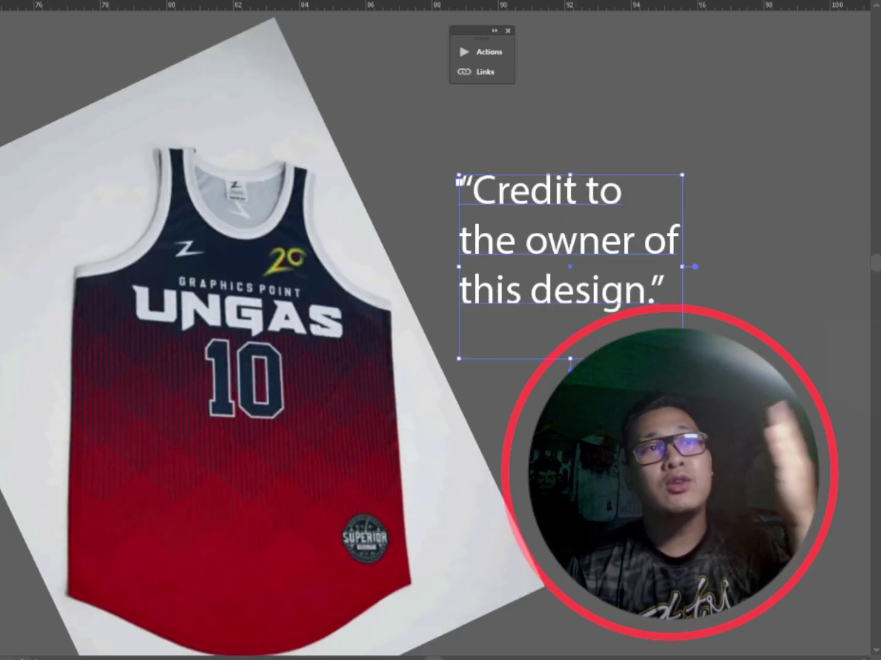
# Examine the reference jersey's lettering, number and diamond line pattern at overview and close-up
pyautogui.click(705, 397)
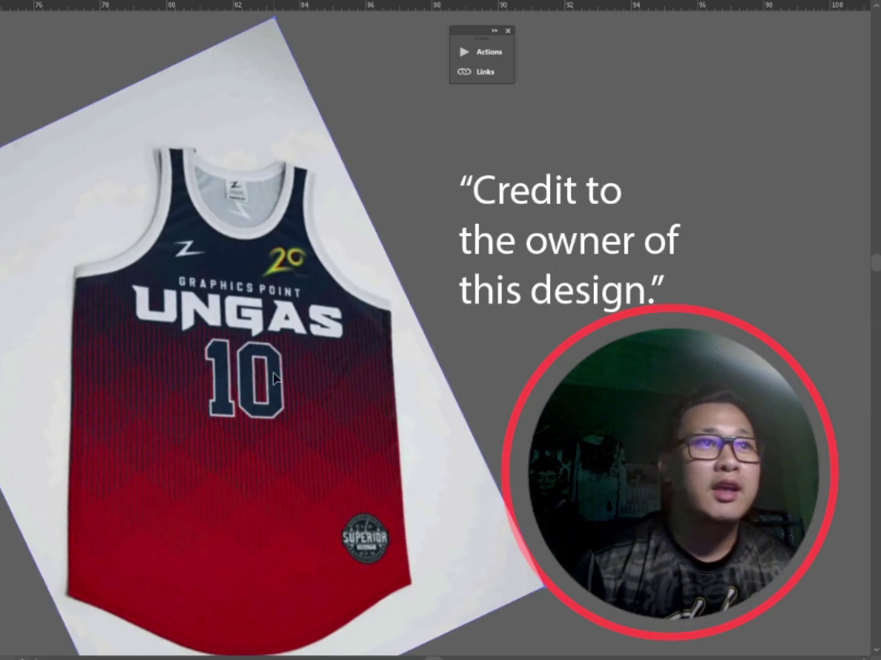
pyautogui.moveTo(317, 409); pyautogui.dragTo(325, 384)
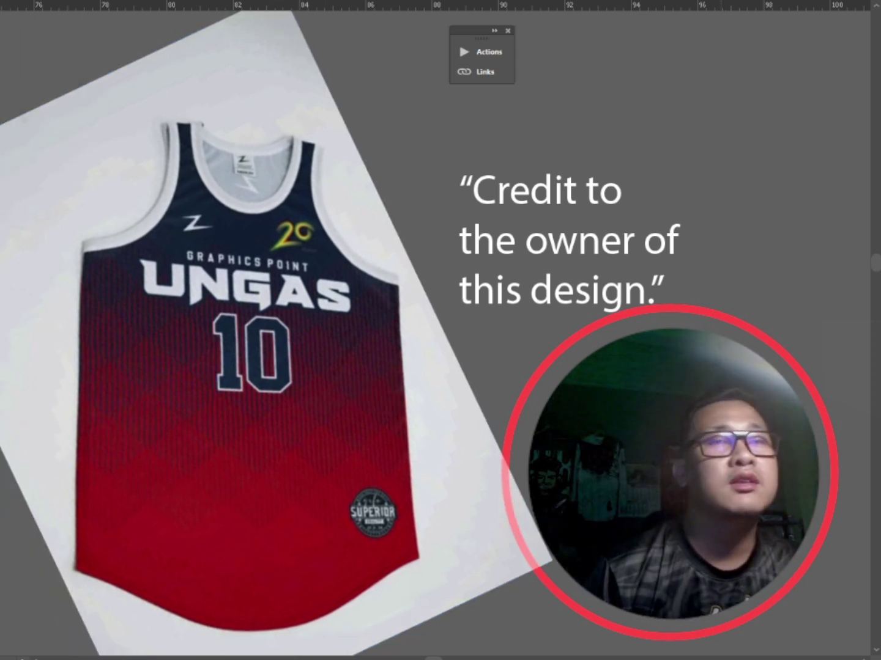
pyautogui.scroll(-3, 275, 330)
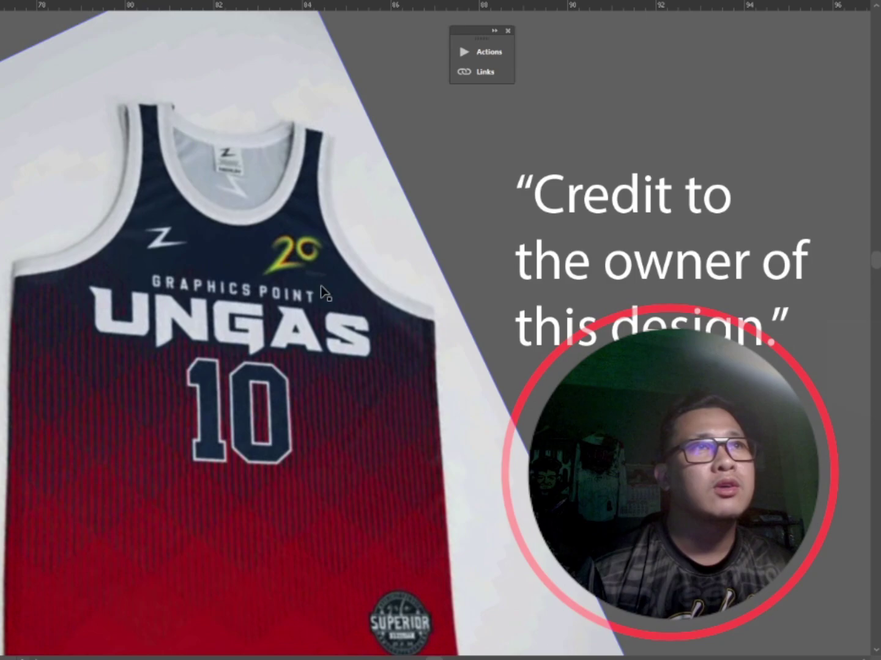
pyautogui.moveTo(417, 489); pyautogui.dragTo(426, 327)
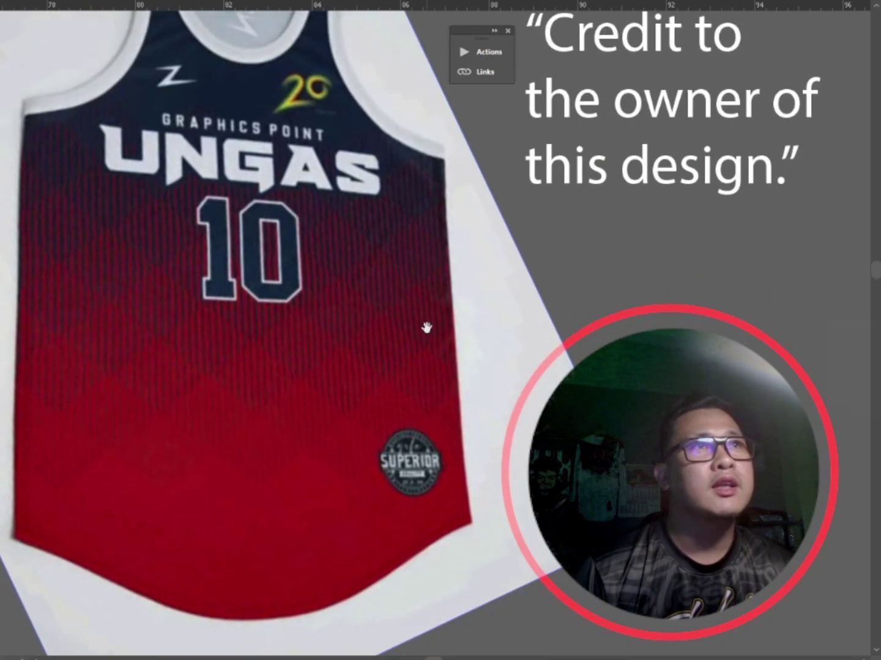
pyautogui.scroll(-2, 518, 410)
pyautogui.moveTo(544, 243); pyautogui.dragTo(521, 194)
pyautogui.click(537, 324)
pyautogui.scroll(2, 415, 258)
pyautogui.scroll(-3, 361, 303)
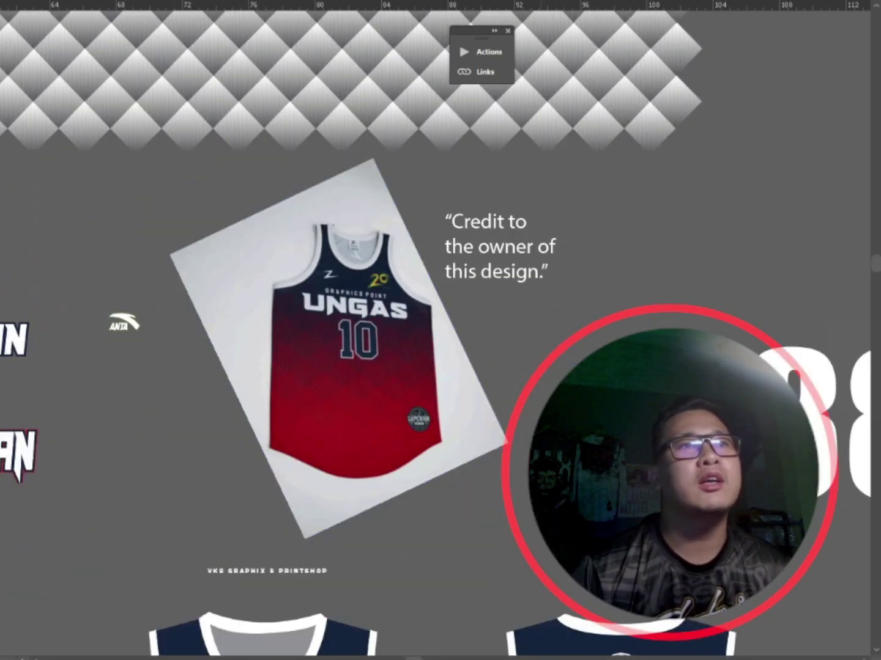
pyautogui.moveTo(670, 606); pyautogui.dragTo(594, 138)
pyautogui.moveTo(387, 368); pyautogui.dragTo(388, 384)
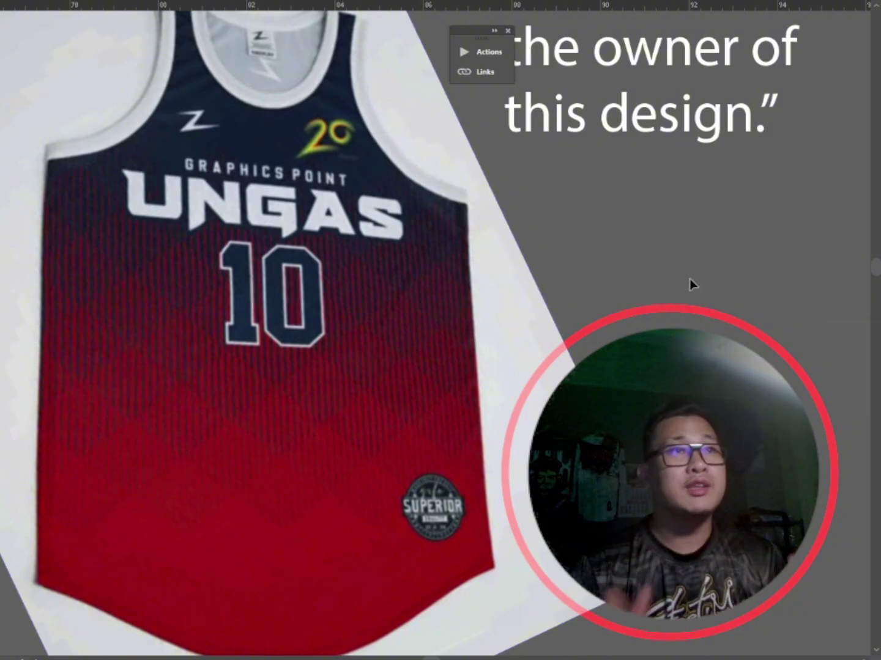
pyautogui.scroll(3, 343, 397)
pyautogui.scroll(2, 453, 403)
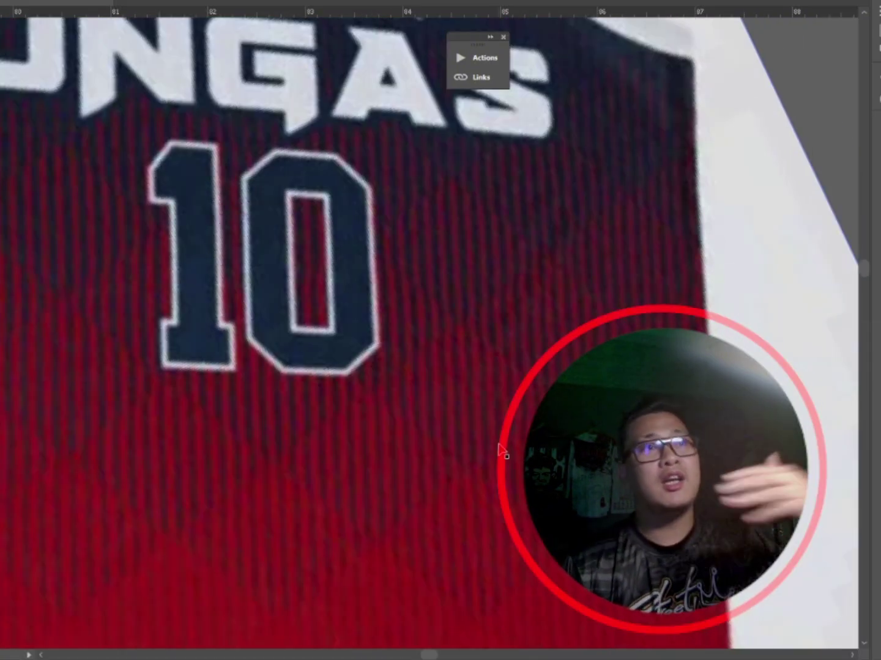
pyautogui.scroll(-4, 404, 340)
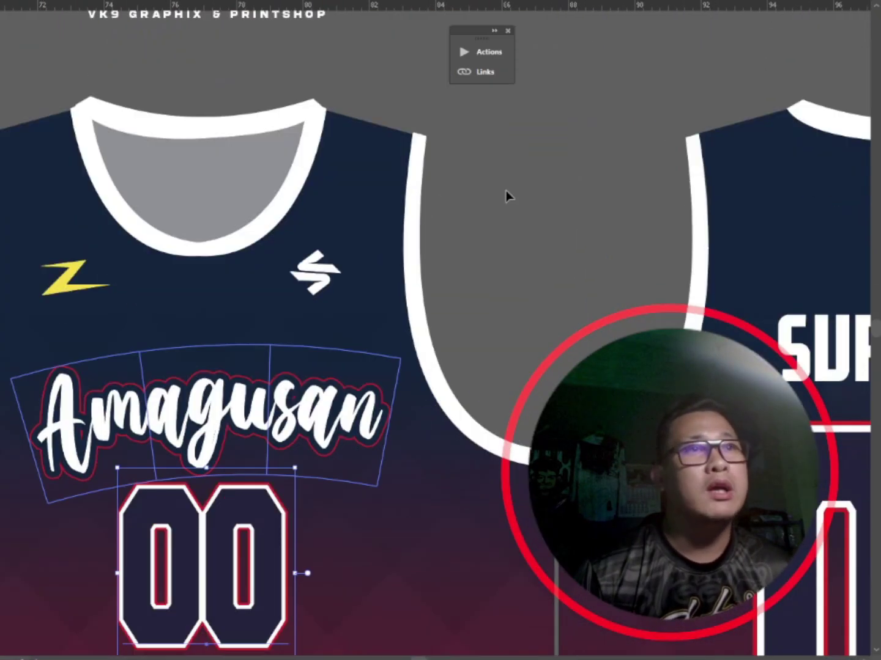
# Inspect the diamond pattern and its fine vertical lines on the front of the Amagusan jersey
pyautogui.click(505, 190)
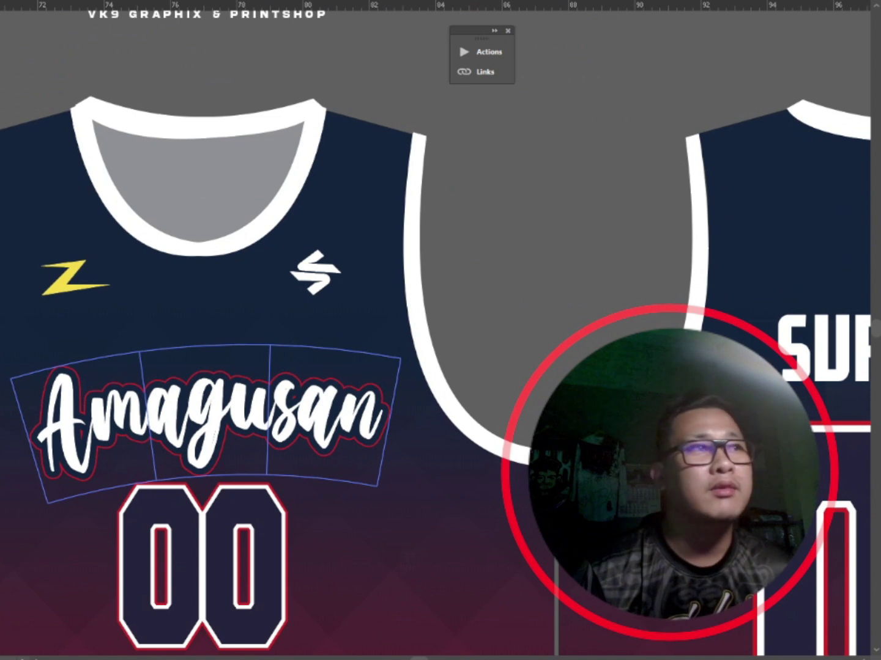
pyautogui.scroll(-3, 251, 454)
pyautogui.scroll(-2, 277, 423)
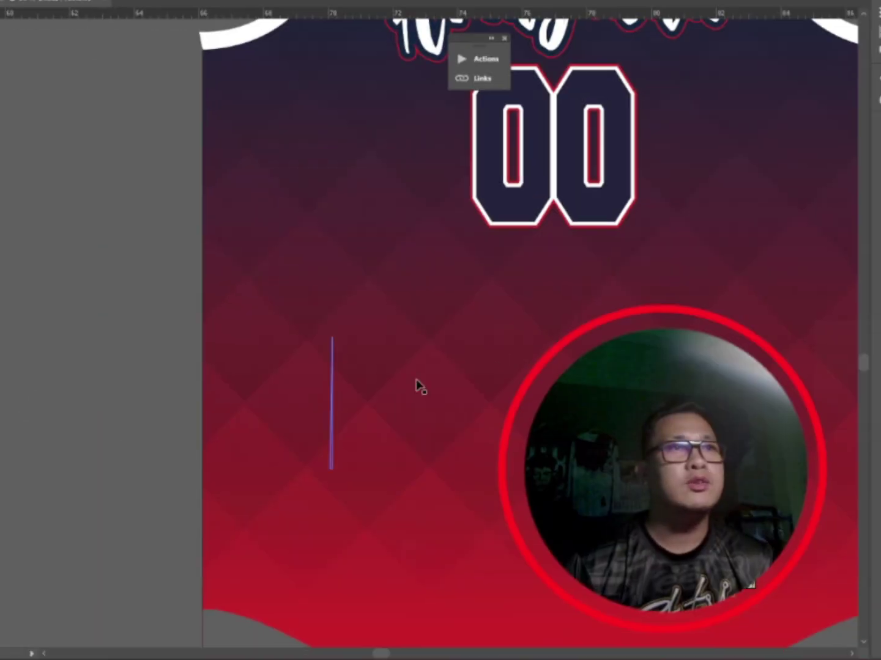
pyautogui.moveTo(588, 272); pyautogui.dragTo(603, 339)
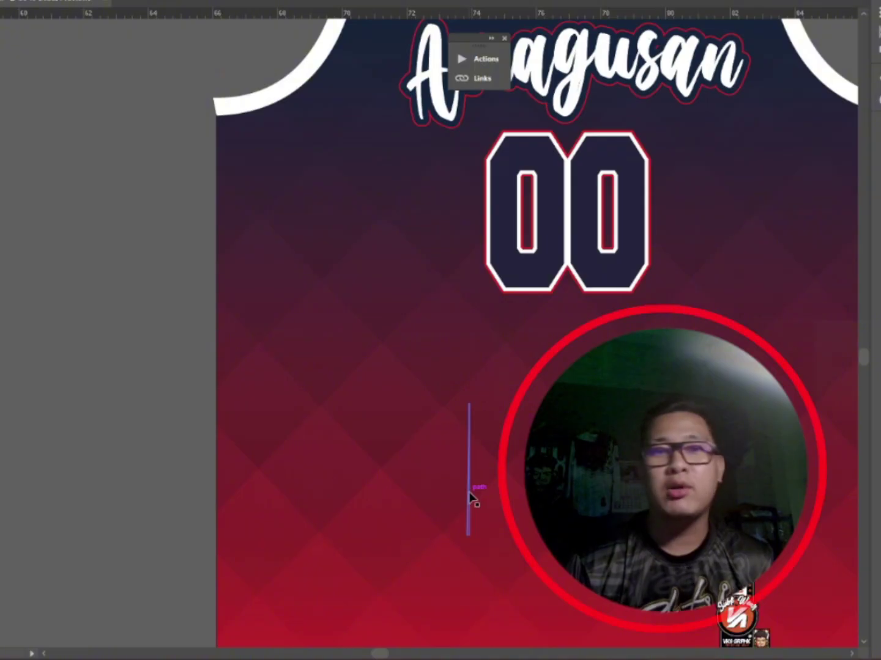
pyautogui.scroll(4, 394, 465)
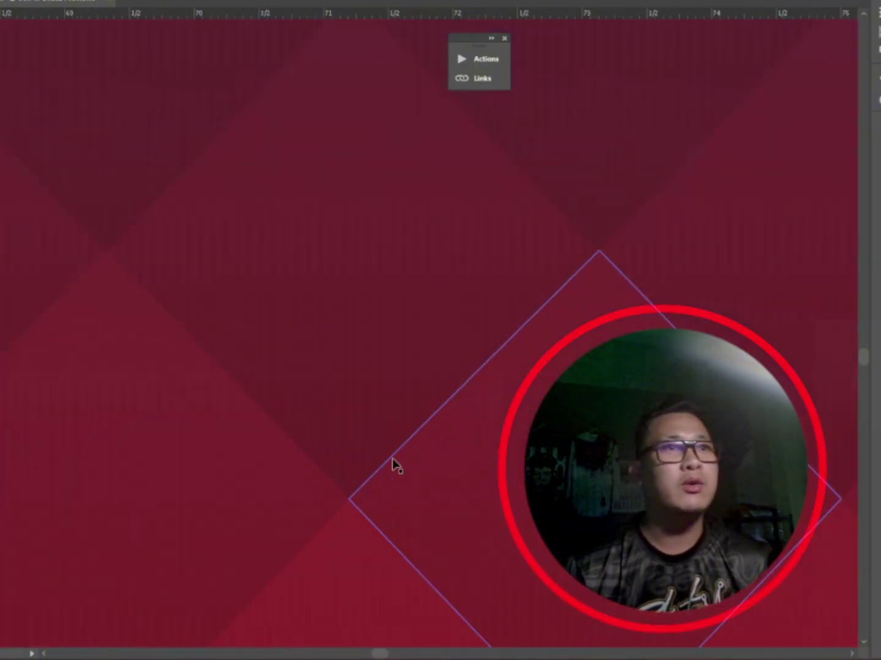
pyautogui.scroll(-3, 244, 374)
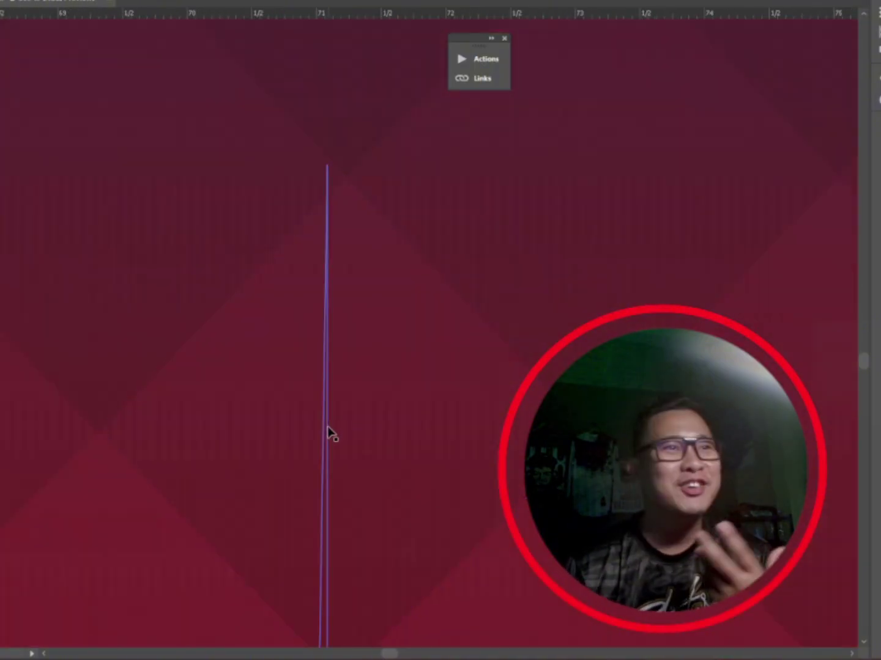
pyautogui.scroll(-4, 330, 430)
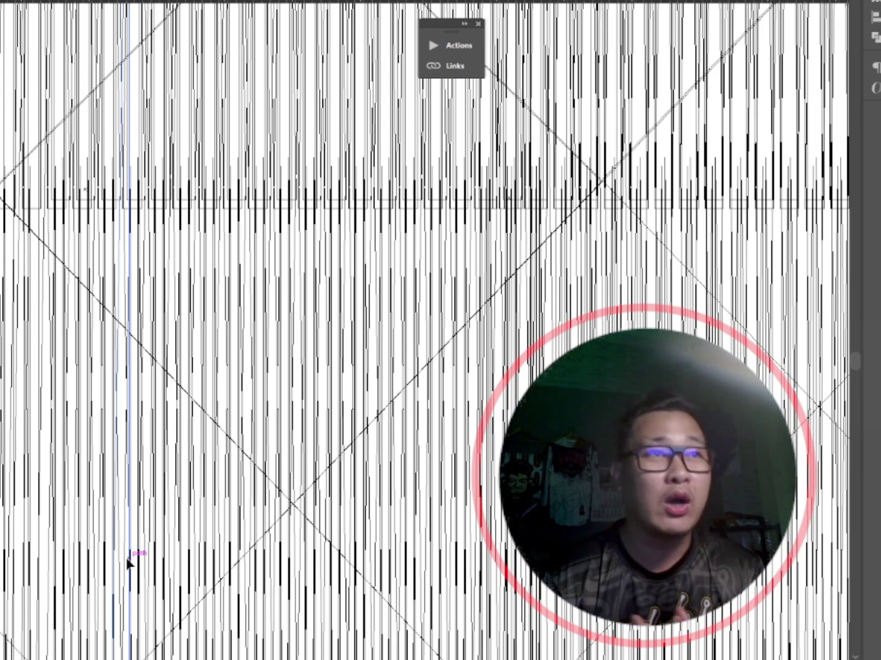
# Examine the pattern's line paths in outline view, then restore the preview and review the front and back jersey layout
pyautogui.scroll(-6, 127, 558)
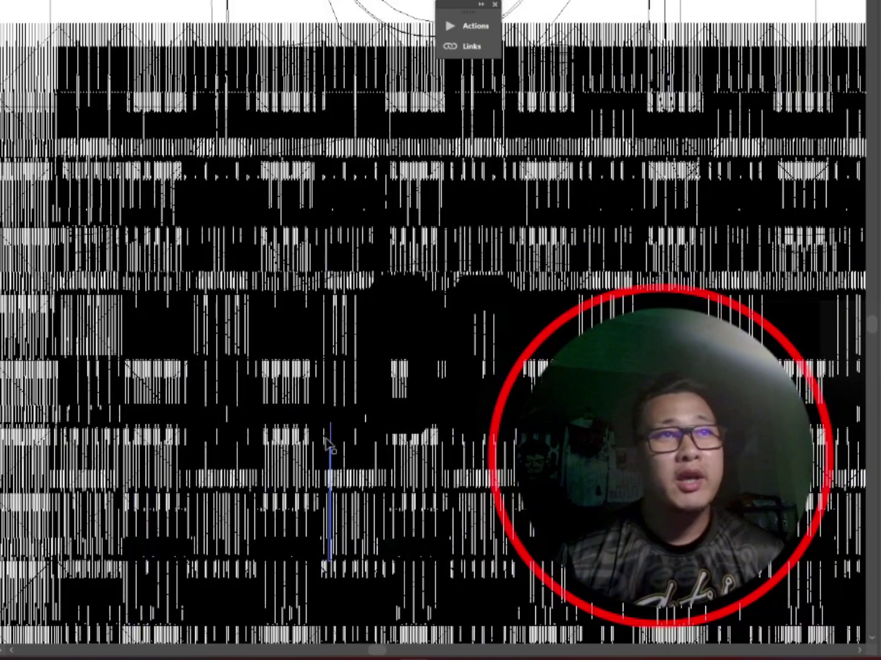
pyautogui.scroll(3, 311, 464)
pyautogui.moveTo(538, 135); pyautogui.dragTo(255, 430)
pyautogui.moveTo(568, 25); pyautogui.dragTo(494, 261)
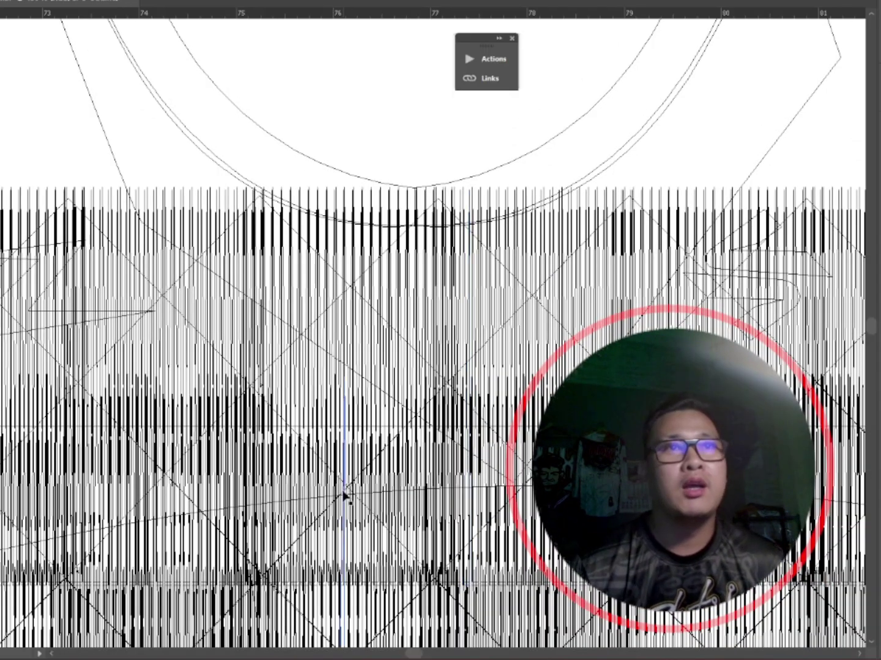
pyautogui.scroll(-4, 317, 494)
pyautogui.moveTo(318, 494); pyautogui.dragTo(214, 330)
pyautogui.hotkey('ctrl', 'y')
pyautogui.scroll(-3, 445, 456)
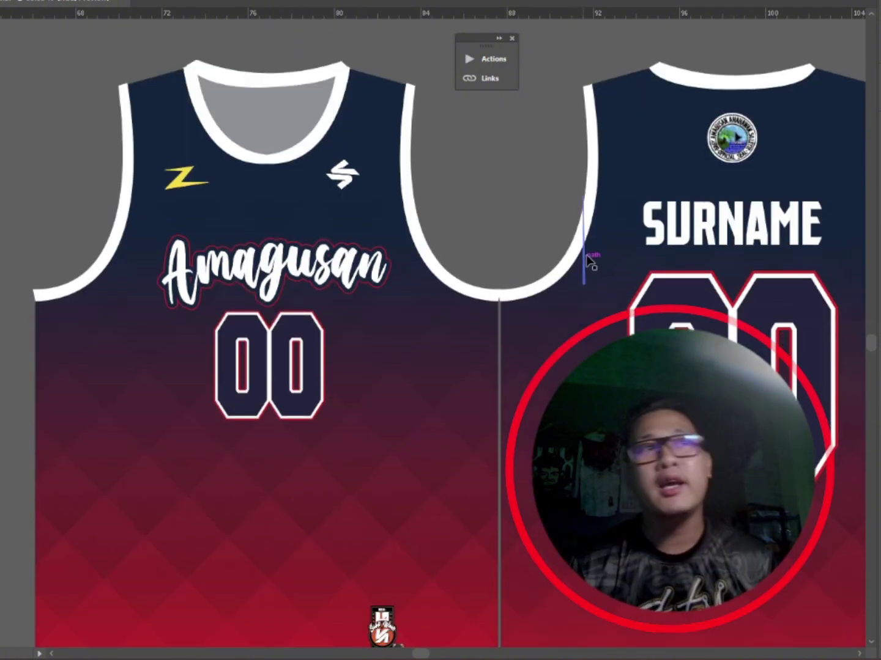
pyautogui.moveTo(569, 254); pyautogui.dragTo(404, 264)
pyautogui.moveTo(288, 217); pyautogui.dragTo(518, 241)
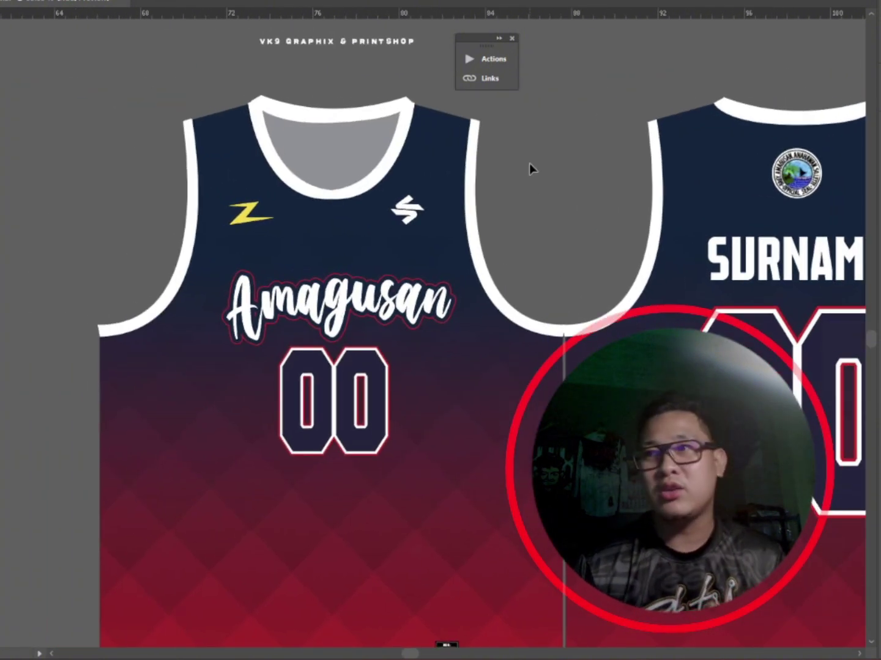
pyautogui.scroll(-3, 421, 376)
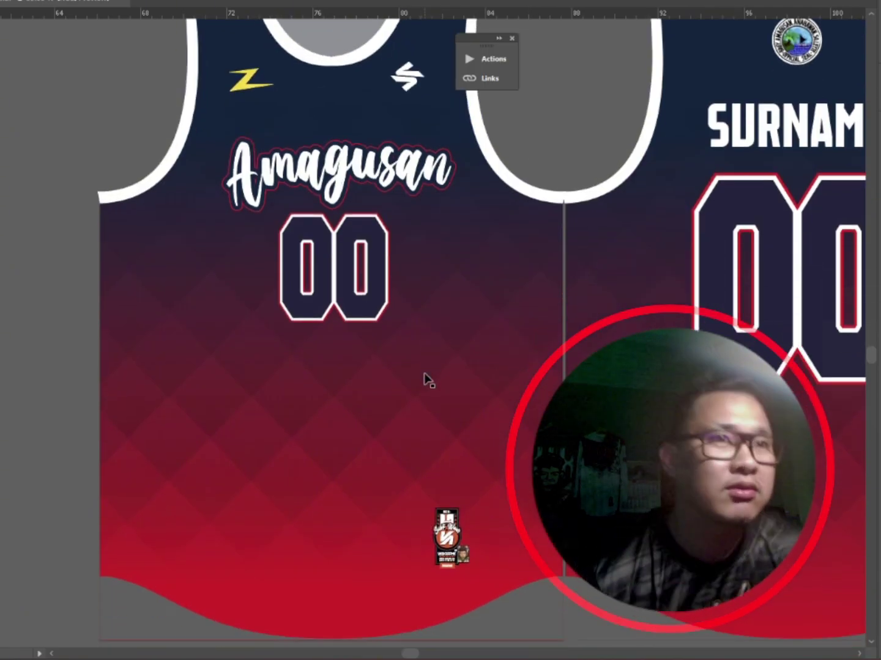
pyautogui.scroll(1, 425, 376)
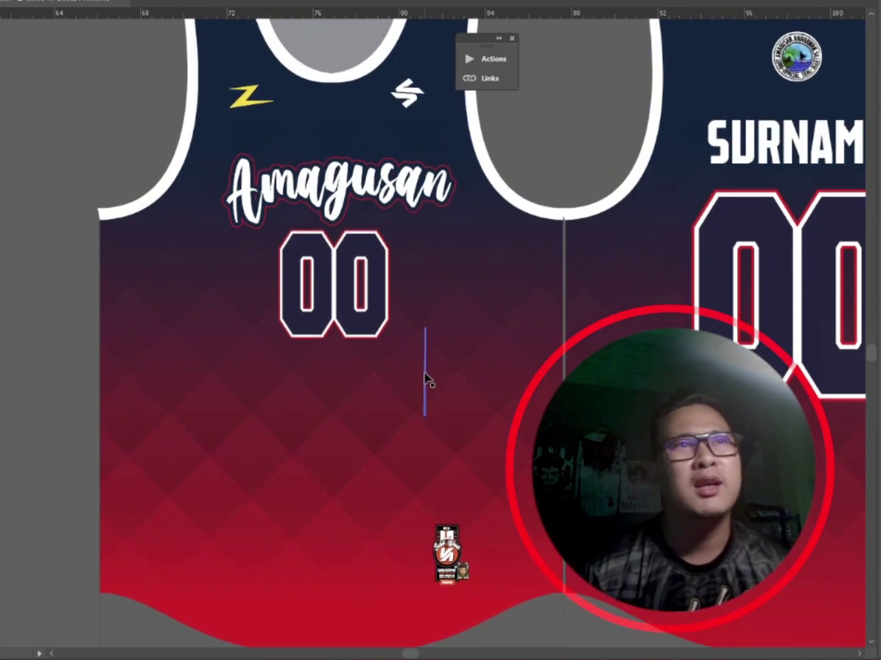
# Copy the complete front and back jersey layout into a new document, entering 200 in as its width
pyautogui.scroll(-5, 426, 376)
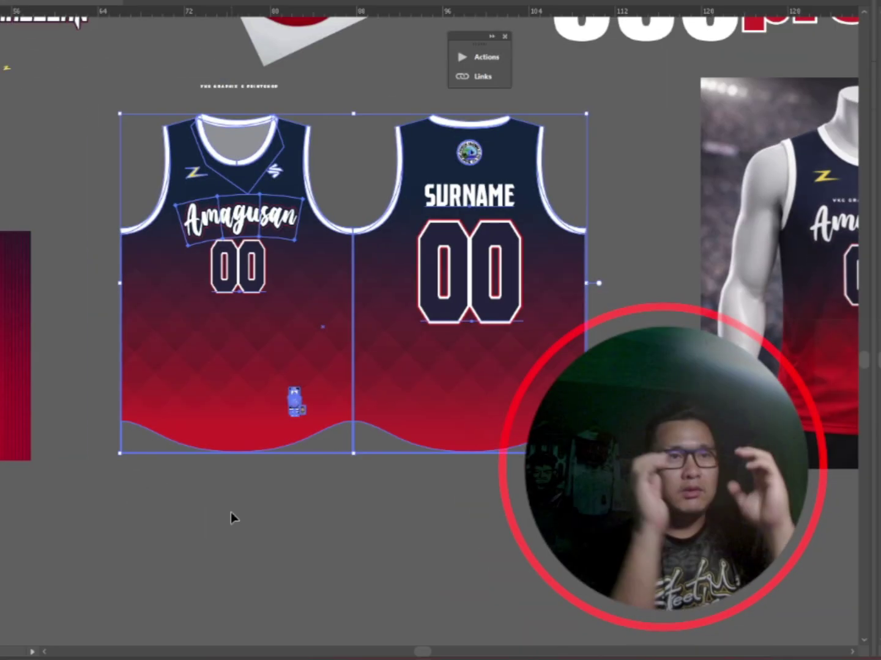
pyautogui.scroll(3, 238, 515)
pyautogui.press('a')
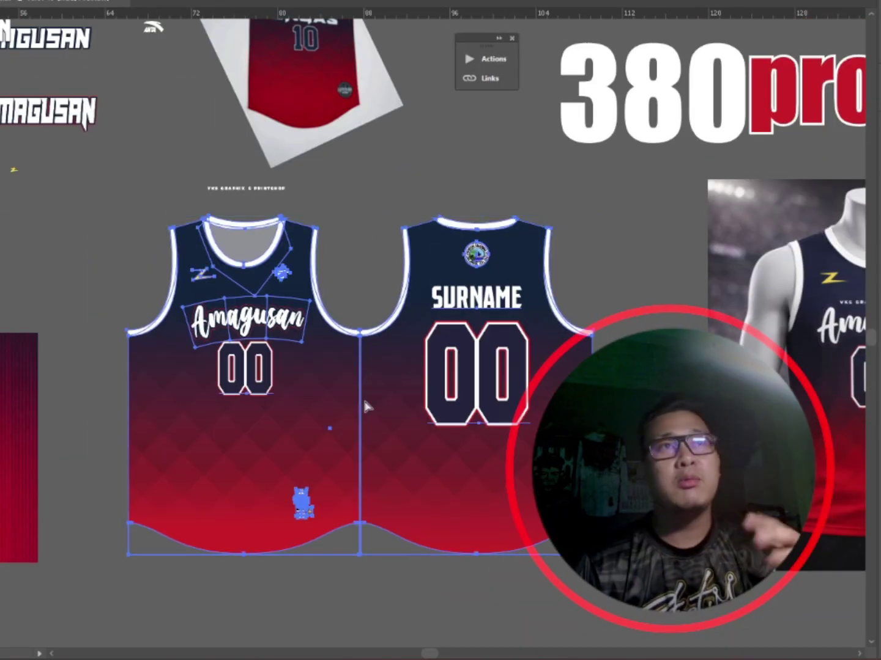
pyautogui.hotkey('ctrl', 'n')
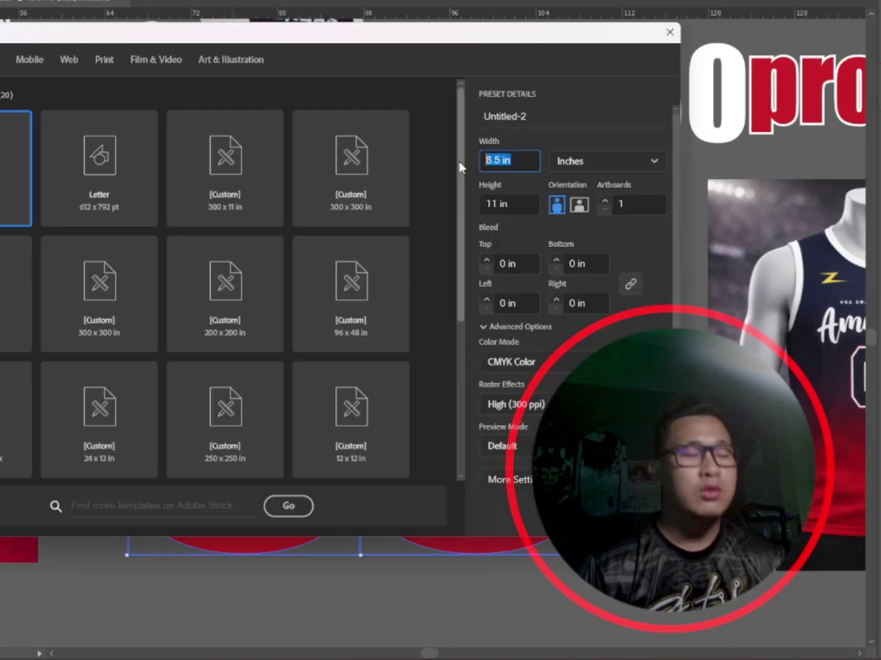
pyautogui.write('200')
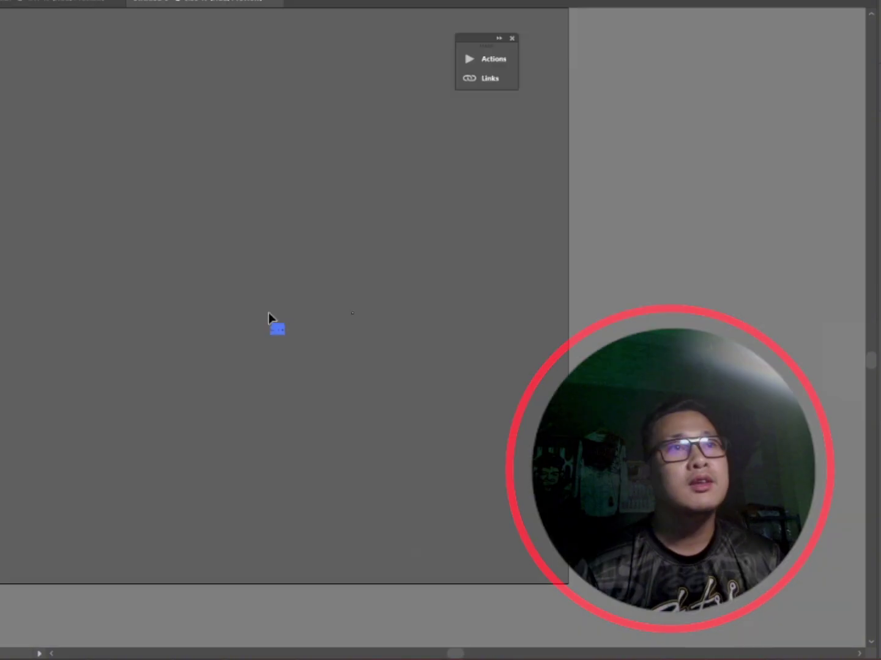
pyautogui.scroll(2, 288, 312)
pyautogui.click(386, 354)
pyautogui.hotkey('ctrl', '0')
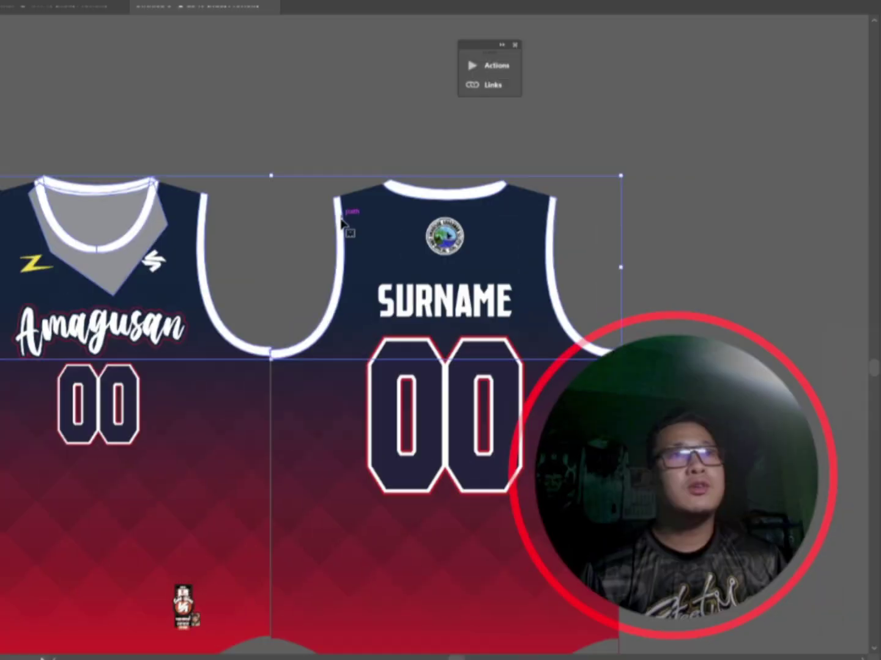
# Move the white armhole trims and collar pieces off the jersey, into the empty area above the front and back panels
pyautogui.scroll(-1, 341, 220)
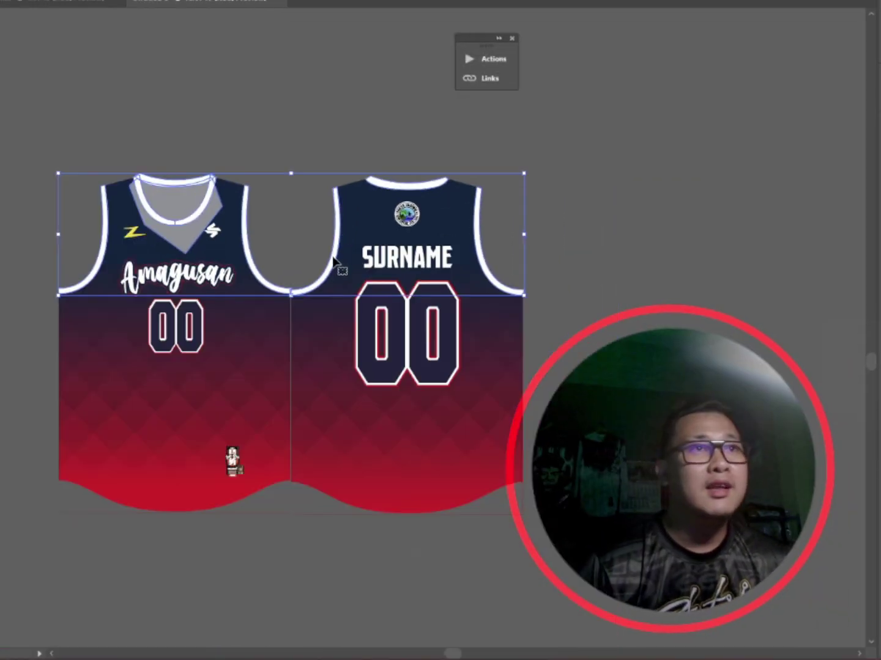
pyautogui.moveTo(334, 255); pyautogui.dragTo(346, 32)
pyautogui.scroll(3, 603, 256)
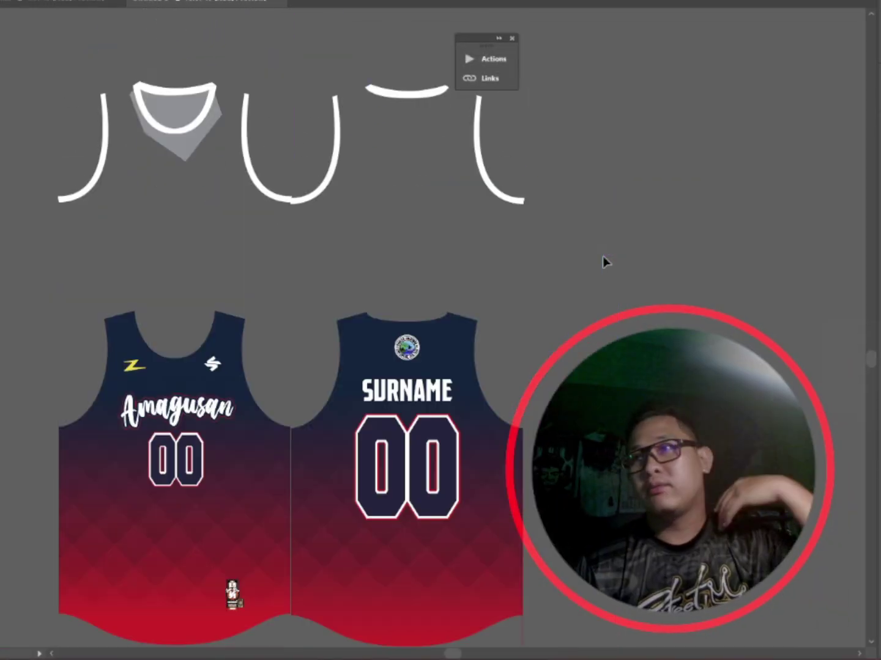
pyautogui.scroll(-1, 603, 256)
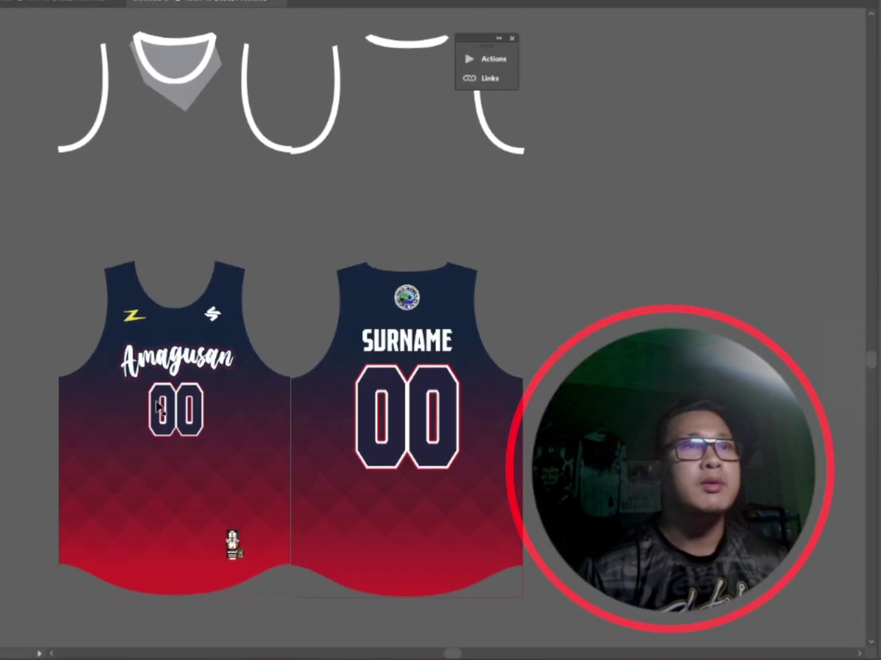
# Select the back jersey panel together with its seal, surname and number, and clear the selection
pyautogui.click(411, 397)
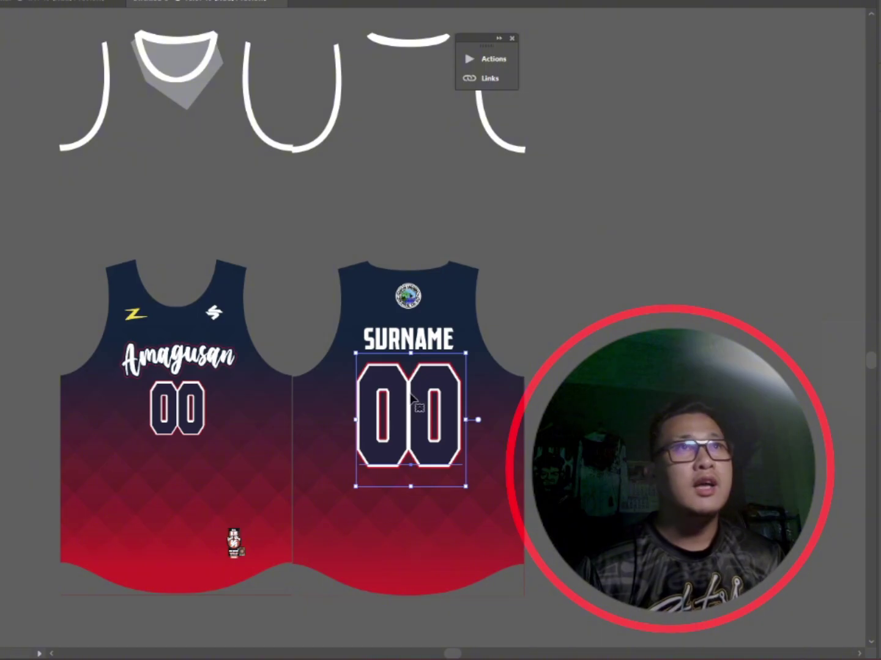
pyautogui.click(620, 177)
pyautogui.moveTo(590, 216); pyautogui.dragTo(313, 633)
pyautogui.press('a')
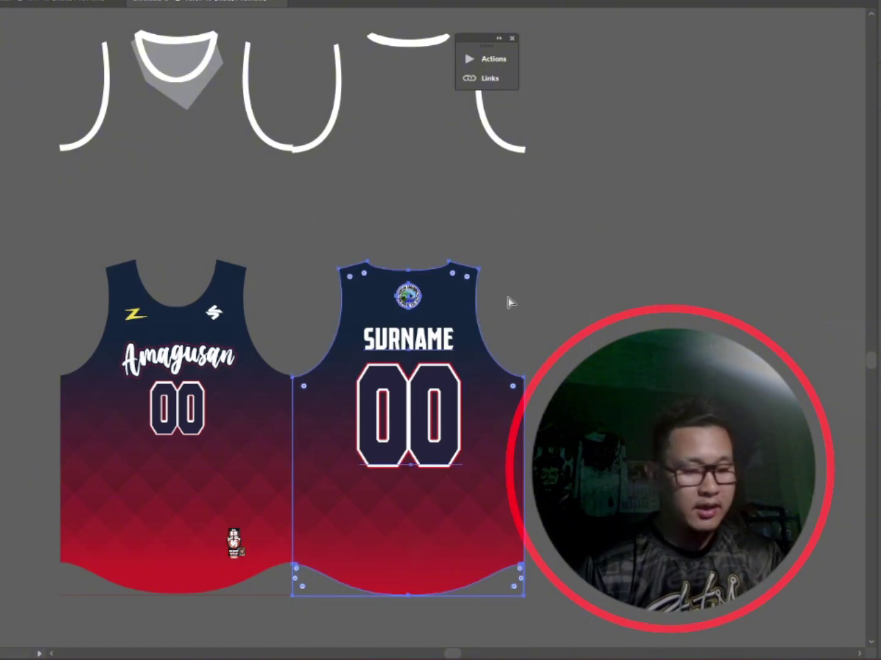
pyautogui.press('v')
pyautogui.click(619, 164)
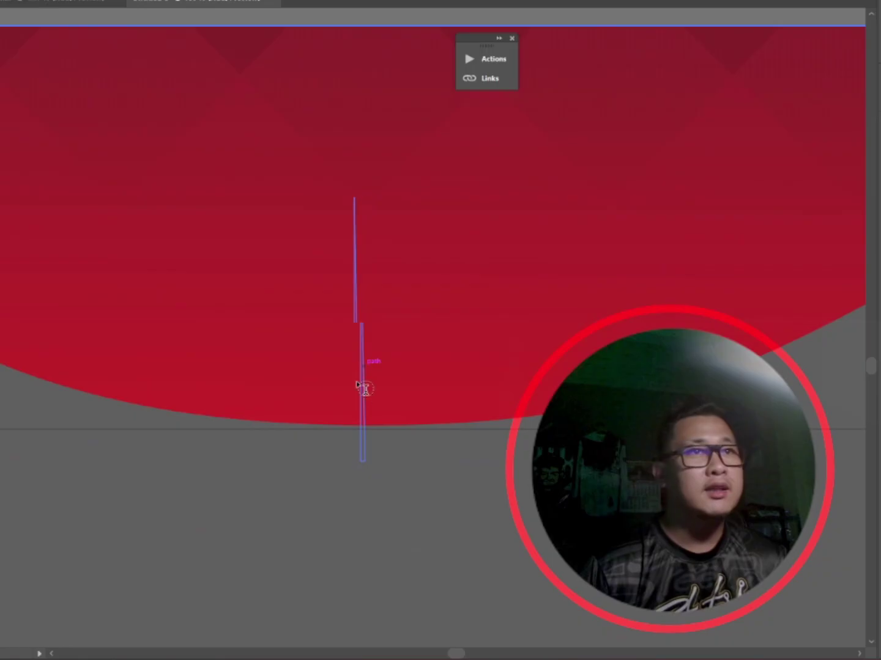
# Add the size label LARGE at the centre of the back panel's hem and fill it white
pyautogui.click(326, 559)
pyautogui.write('Larg')
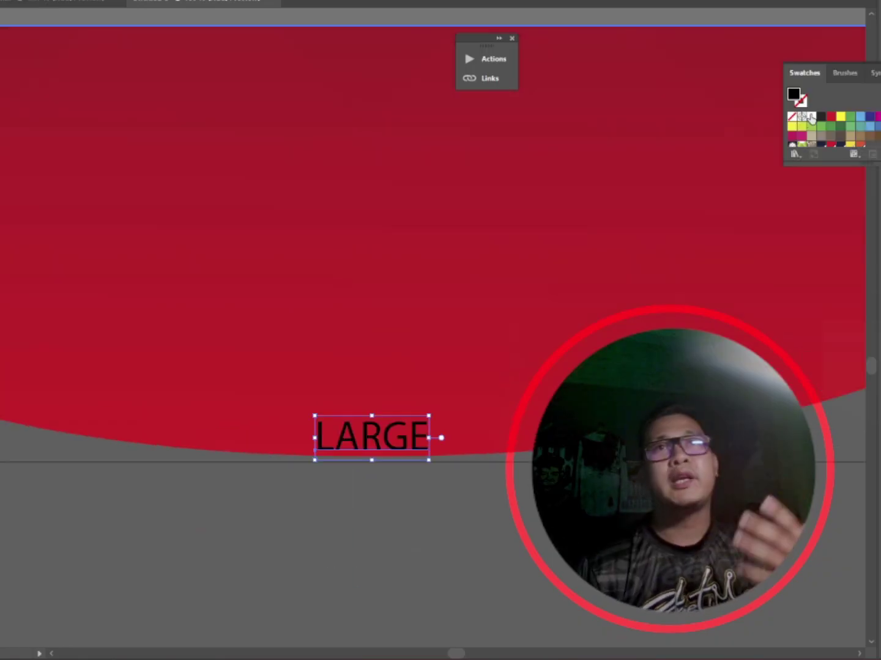
pyautogui.click(811, 116)
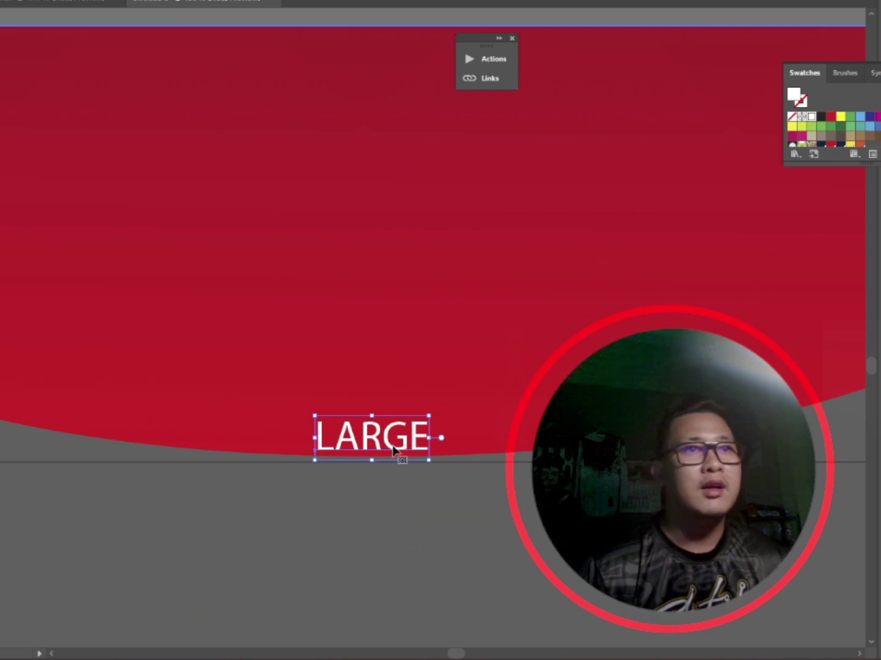
pyautogui.scroll(-3, 399, 452)
pyautogui.click(373, 537)
pyautogui.scroll(-1, 35, 297)
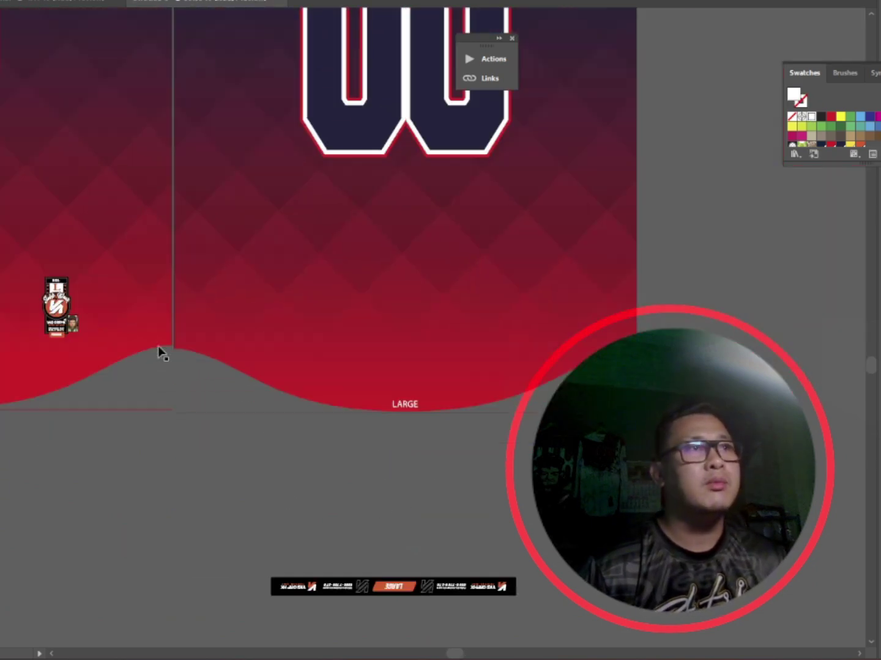
# Select the complete front and back jersey set with its graphics and move it into the empty area away from the trims
pyautogui.click(164, 352)
pyautogui.scroll(4, 112, 299)
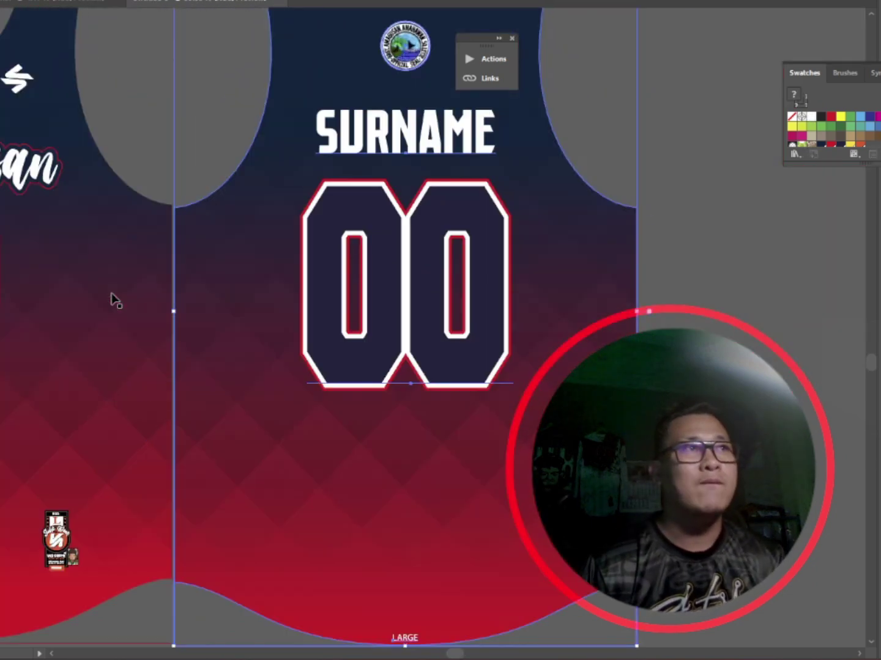
pyautogui.scroll(-3, 385, 242)
pyautogui.click(560, 191)
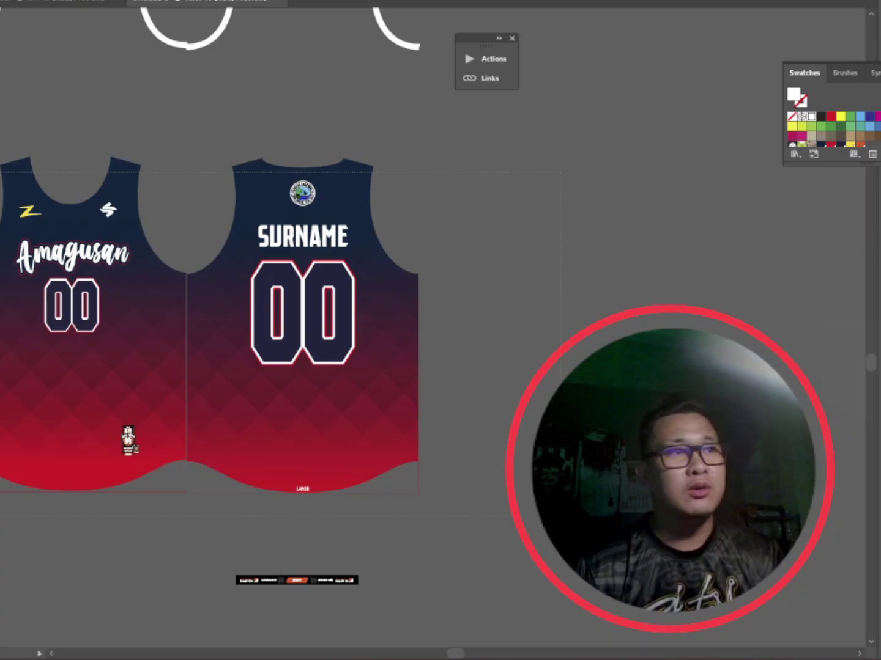
pyautogui.hotkey('ctrl', 'a')
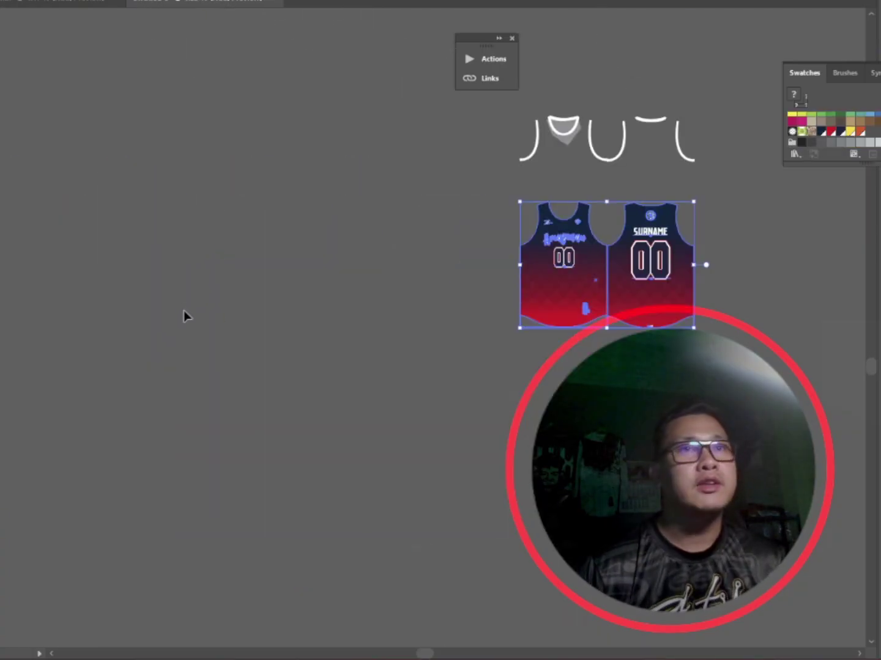
pyautogui.moveTo(647, 276); pyautogui.dragTo(216, 290)
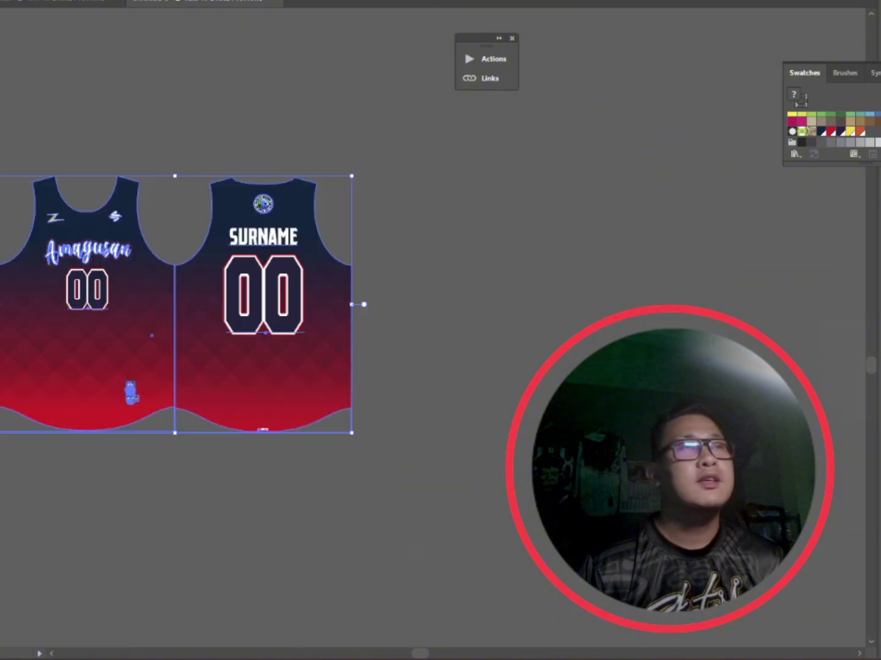
# Duplicate the front and back jersey set directly below the original and scale the copy slightly smaller
pyautogui.scroll(-1, 196, 422)
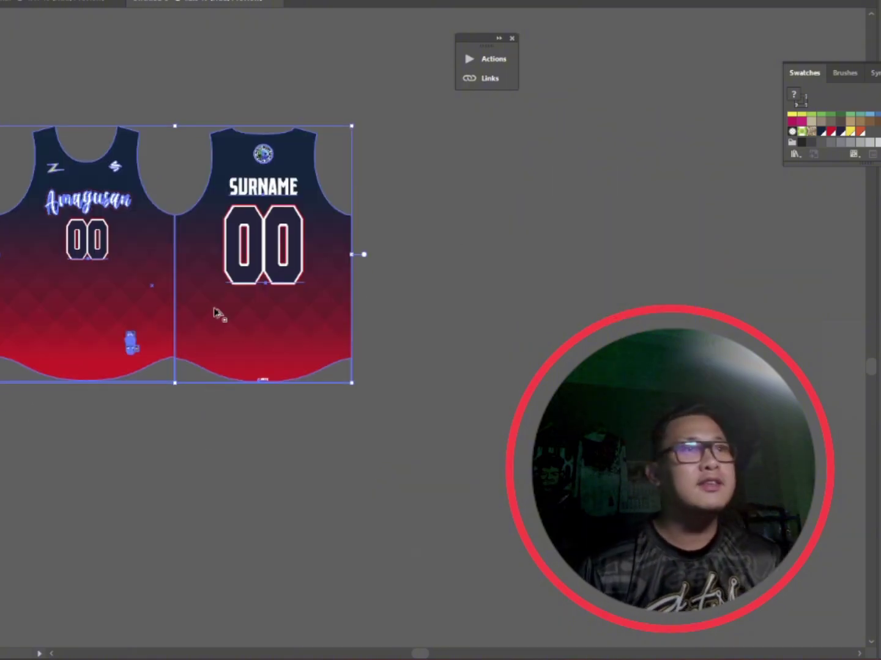
pyautogui.moveTo(214, 310); pyautogui.dragTo(217, 569)
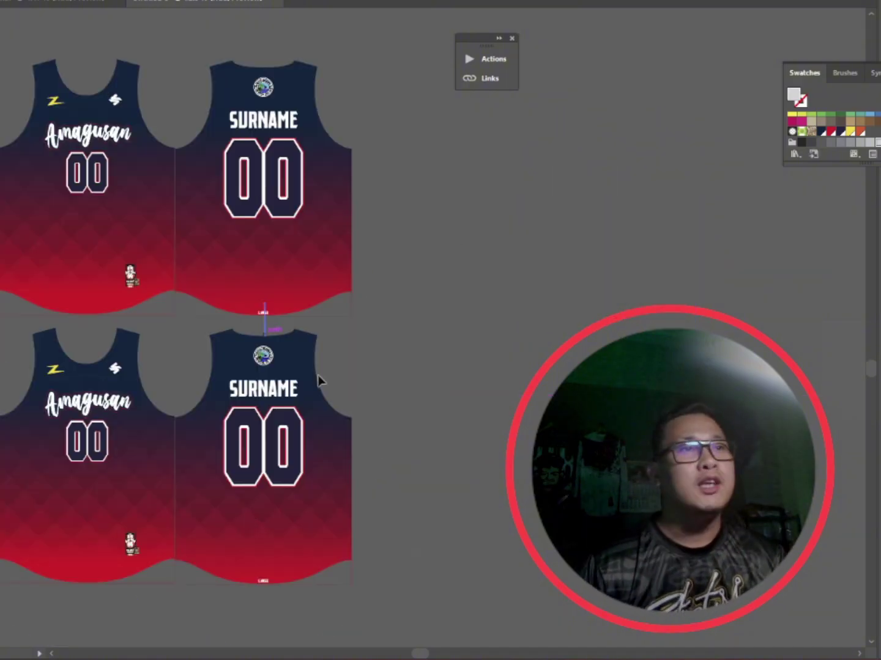
pyautogui.click(287, 388)
pyautogui.scroll(-1, 288, 389)
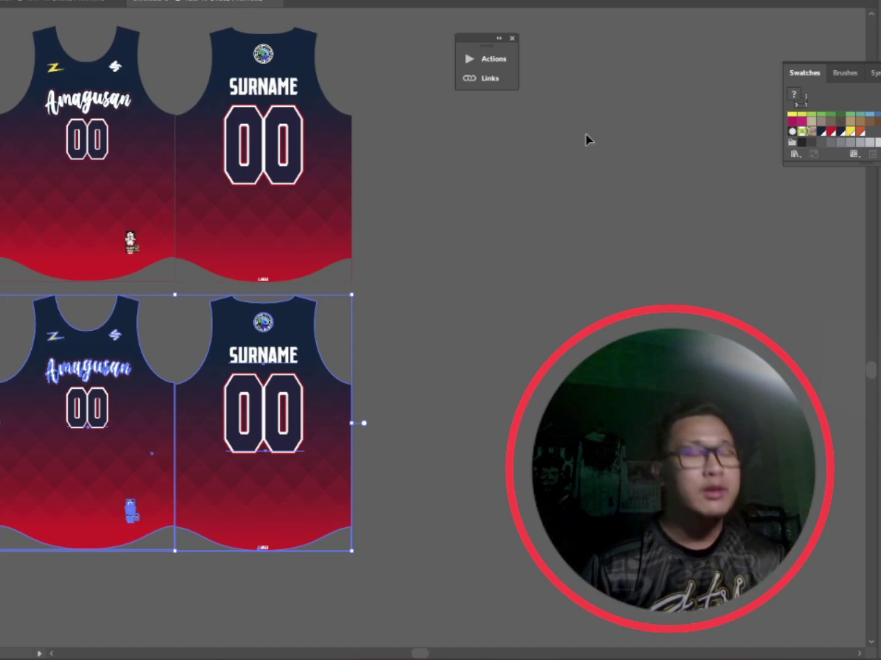
pyautogui.press('Return')
pyautogui.click(459, 444)
# Change the lower copy's back hem label to MEDIUM and the size on its front brand tag to M
pyautogui.scroll(8, 279, 561)
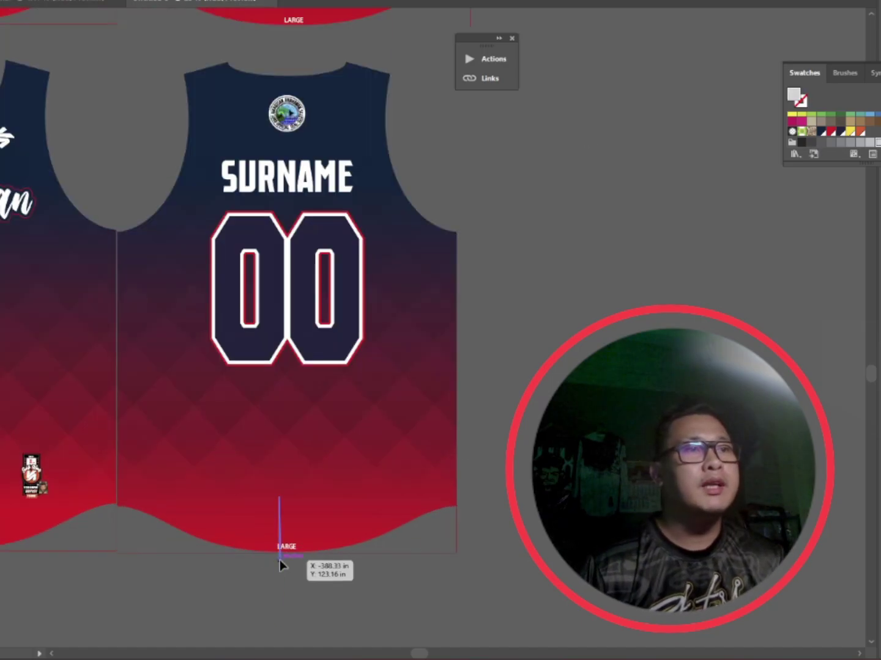
pyautogui.click(302, 510)
pyautogui.doubleClick(301, 509)
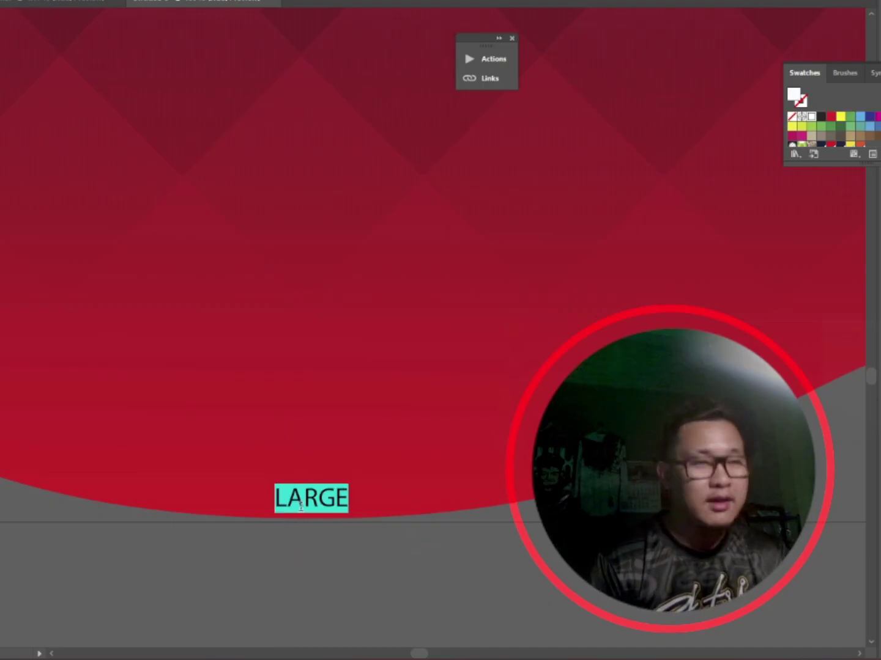
pyautogui.write('MED')
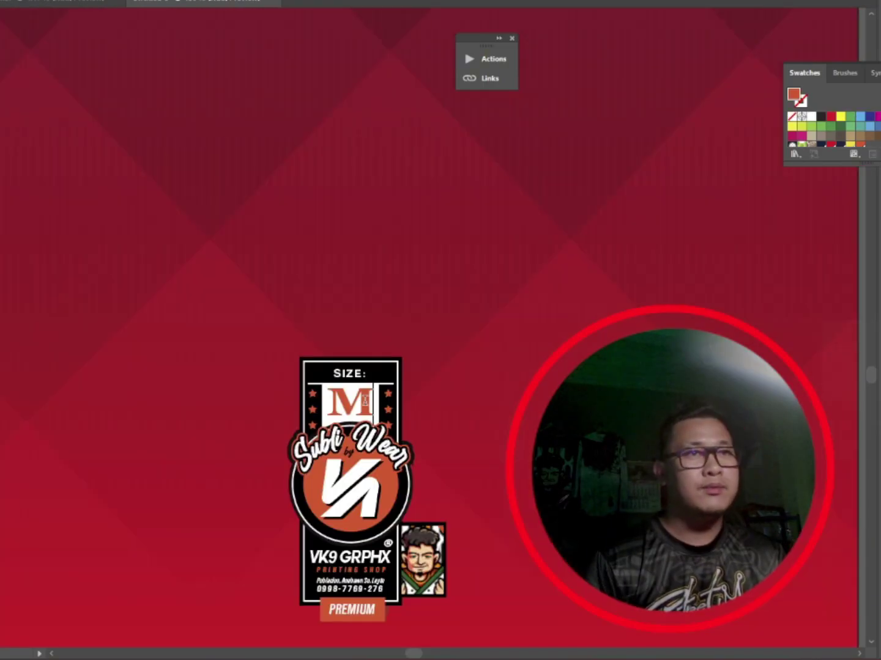
pyautogui.press('Escape')
pyautogui.scroll(-4, 360, 401)
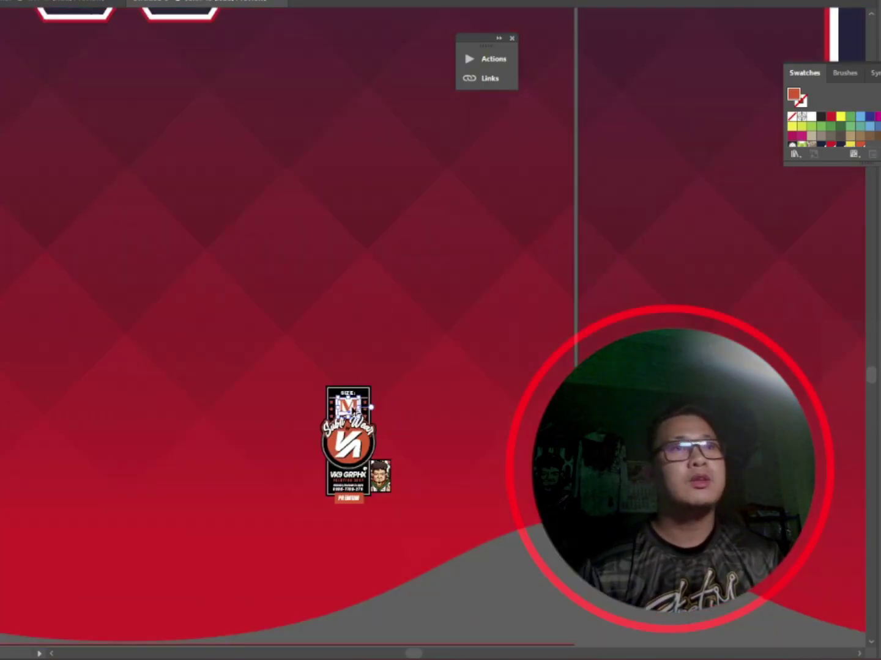
pyautogui.scroll(-3, 370, 354)
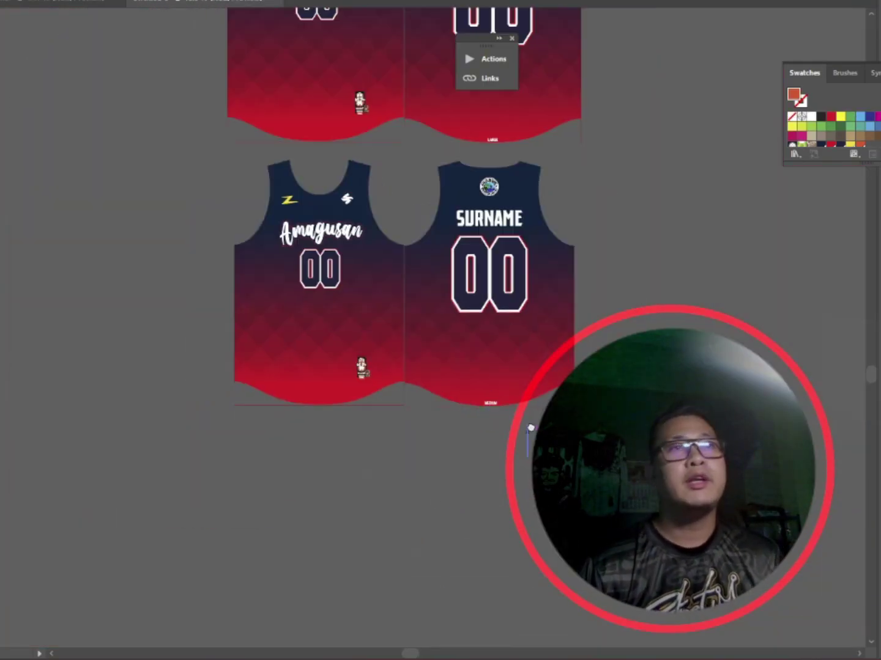
# Duplicate the MEDIUM jersey set below itself as a smaller size and set the size on its front tag to S
pyautogui.moveTo(528, 426); pyautogui.dragTo(448, 239)
pyautogui.click(423, 138)
pyautogui.moveTo(418, 149); pyautogui.dragTo(395, 414)
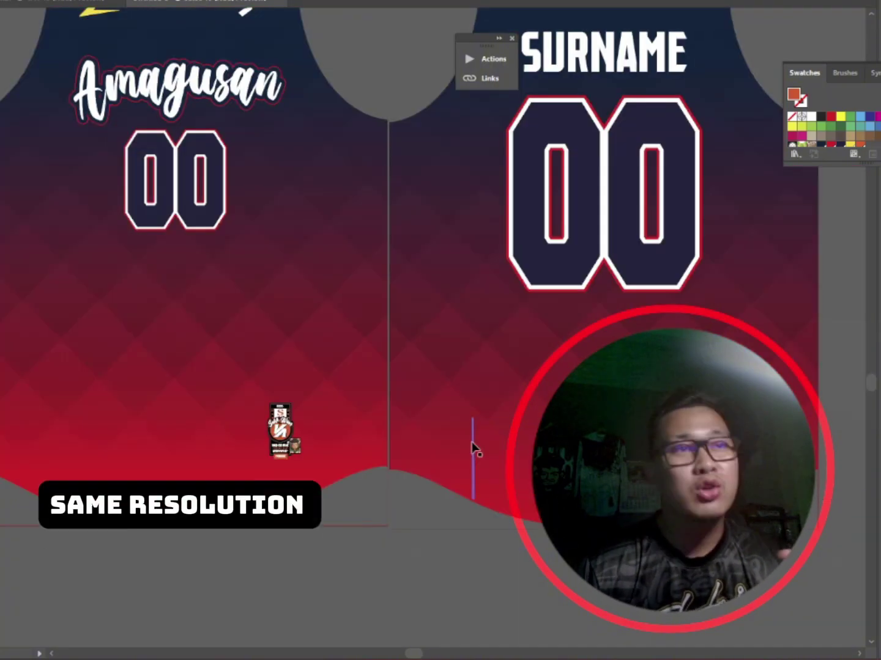
# Inspect the jersey artwork's vector paths in outline view and return to the full-colour preview
pyautogui.scroll(5, 471, 447)
pyautogui.hotkey('ctrl', 'i')
pyautogui.press('Escape')
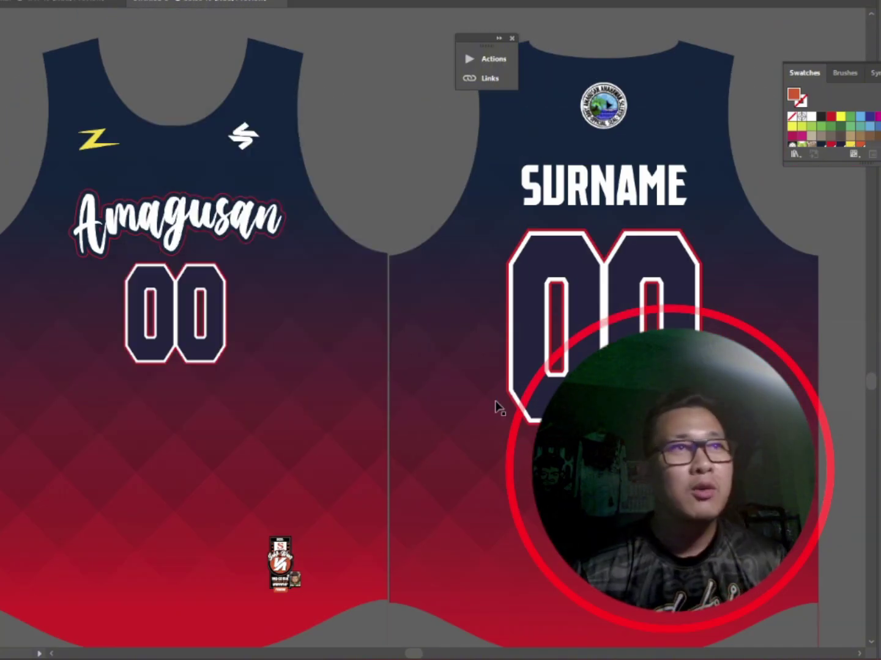
pyautogui.hotkey('ctrl', 'y')
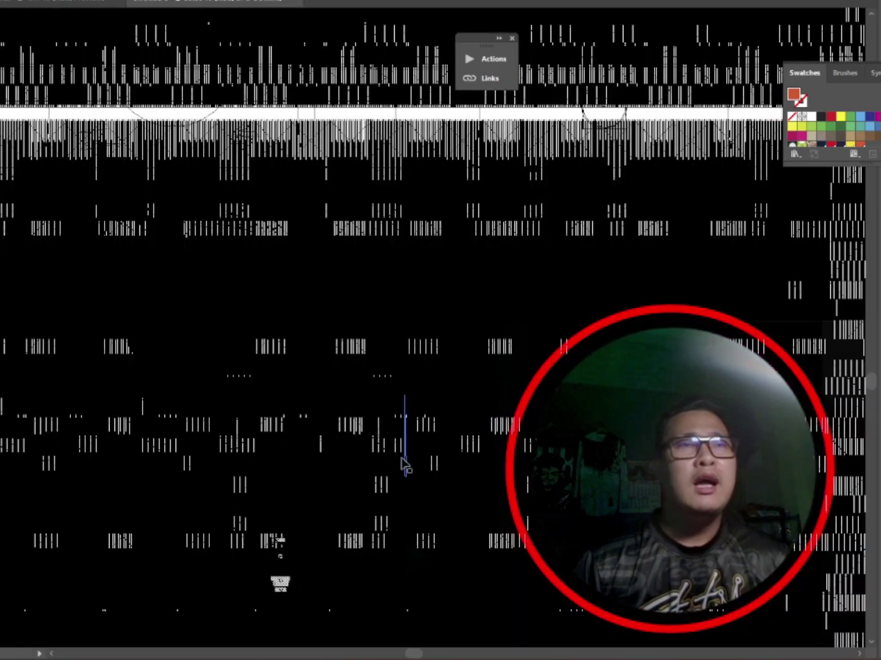
pyautogui.scroll(10, 405, 466)
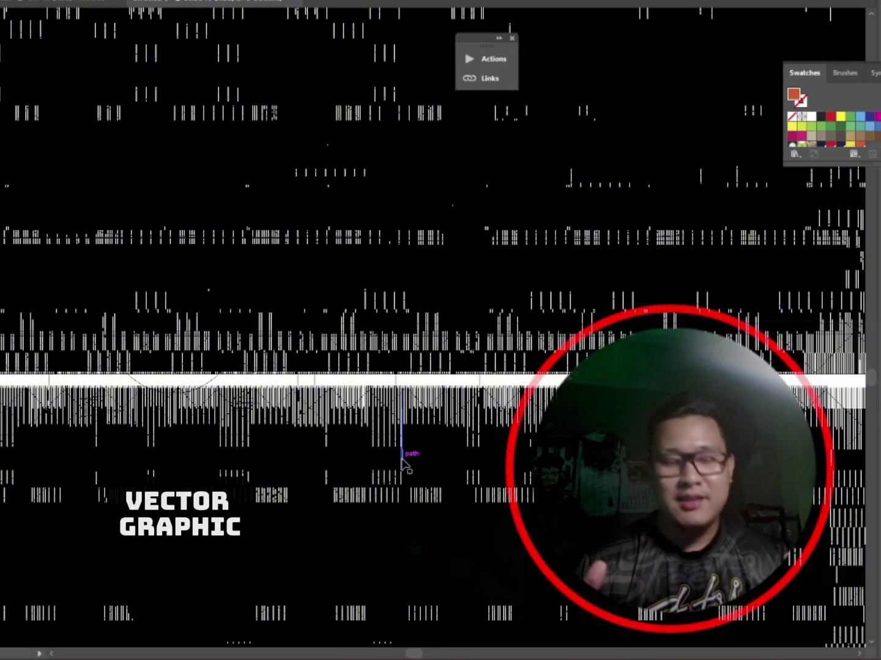
pyautogui.hotkey('ctrl', 'y')
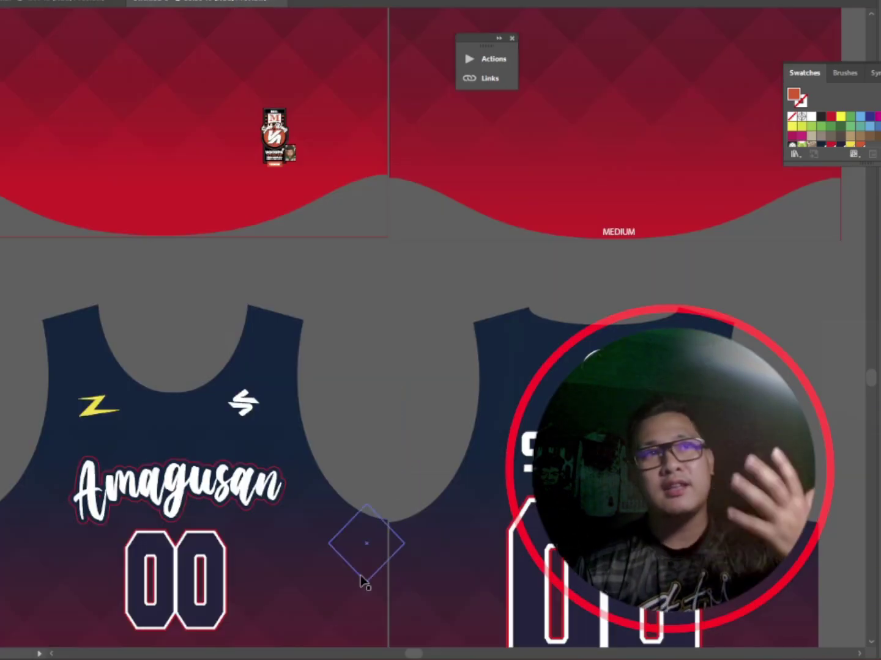
# Create the largest jersey set above the other sizes and set its front tag to 3XL and its hem label to 3XLARGE
pyautogui.scroll(-4, 363, 580)
pyautogui.scroll(-1, 444, 470)
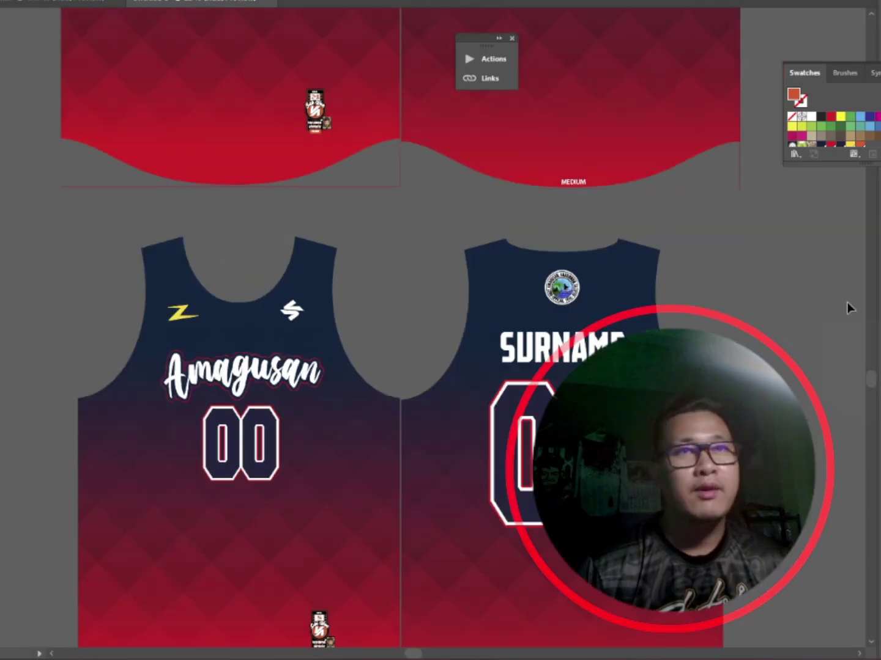
pyautogui.scroll(-3, 550, 416)
pyautogui.scroll(-1, 551, 416)
pyautogui.scroll(8, 550, 416)
pyautogui.scroll(2, 629, 321)
pyautogui.moveTo(632, 319); pyautogui.dragTo(379, 236)
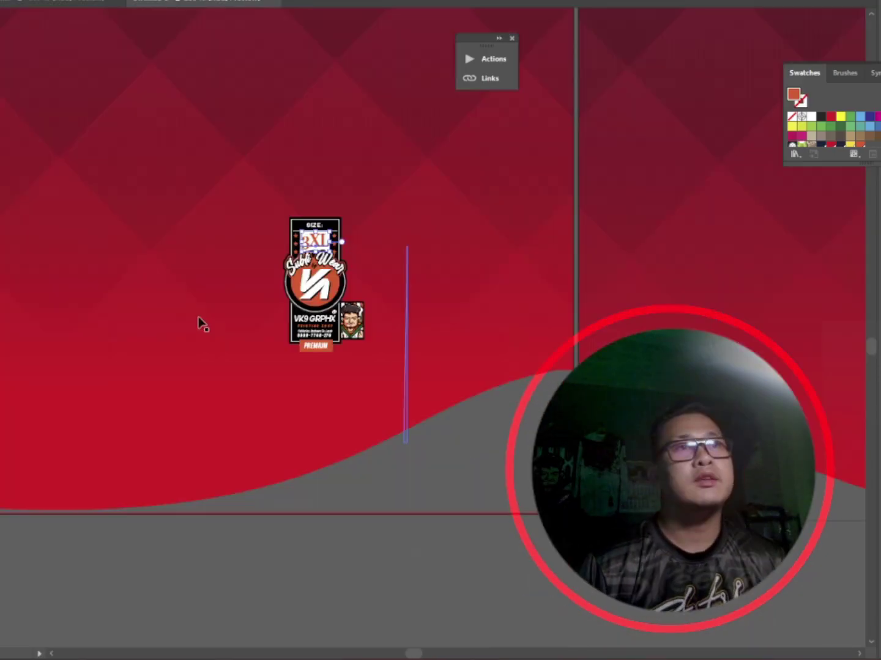
pyautogui.scroll(-3, 425, 436)
pyautogui.click(230, 304)
# Save the document with the five jersey sizes as an Adobe Illustrator (AI) file, browsing to its destination folder
pyautogui.scroll(-2, 511, 328)
pyautogui.scroll(2, 531, 330)
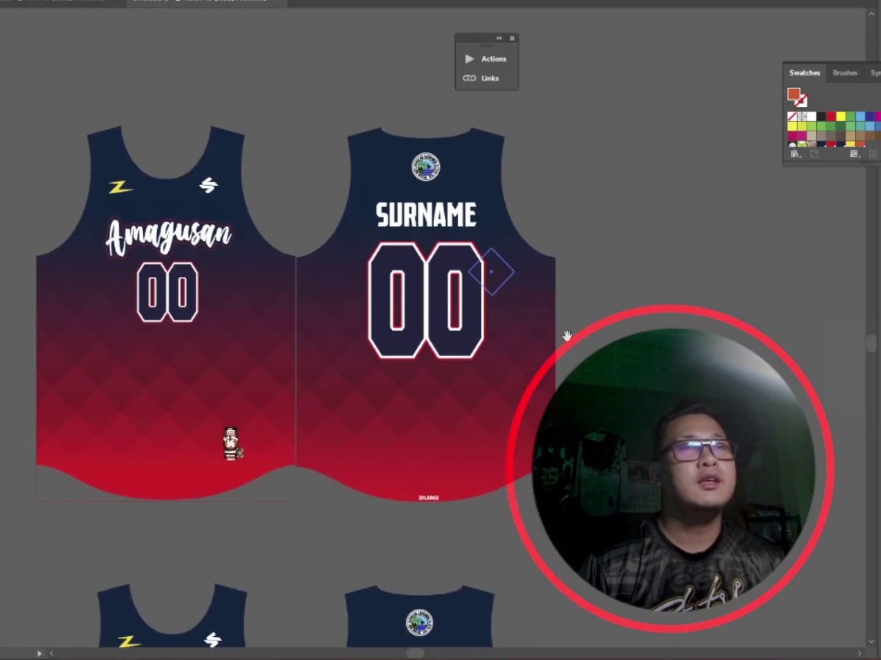
pyautogui.scroll(-4, 392, 335)
pyautogui.moveTo(478, 330); pyautogui.dragTo(364, 68)
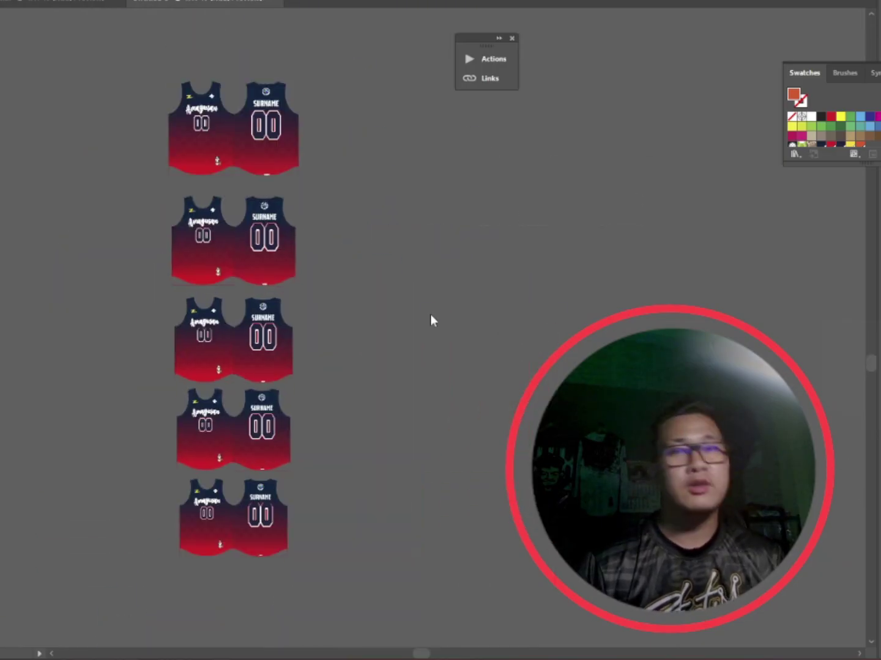
pyautogui.hotkey('ctrl', 's')
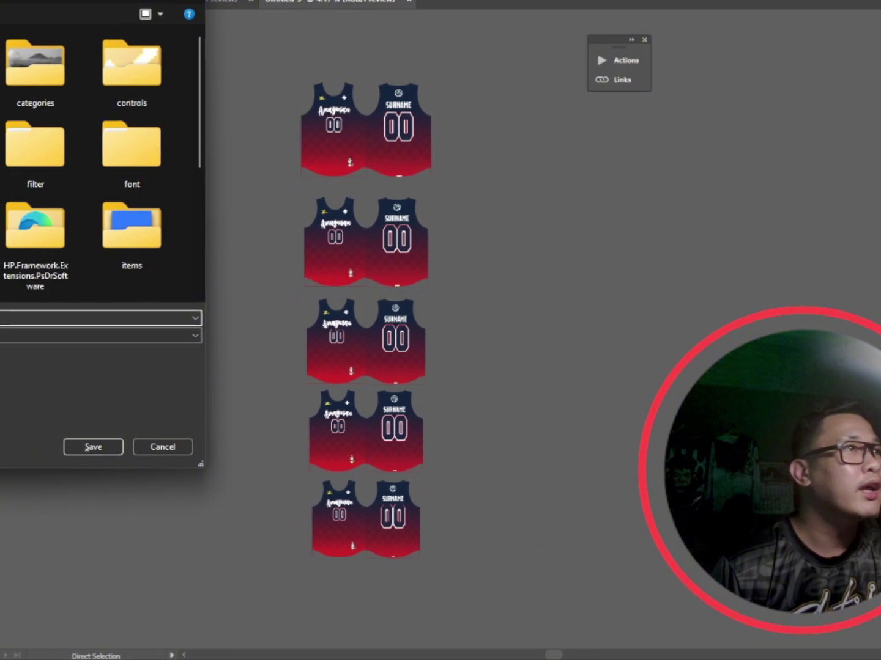
pyautogui.click(0, 214)
pyautogui.scroll(-2, 134, 111)
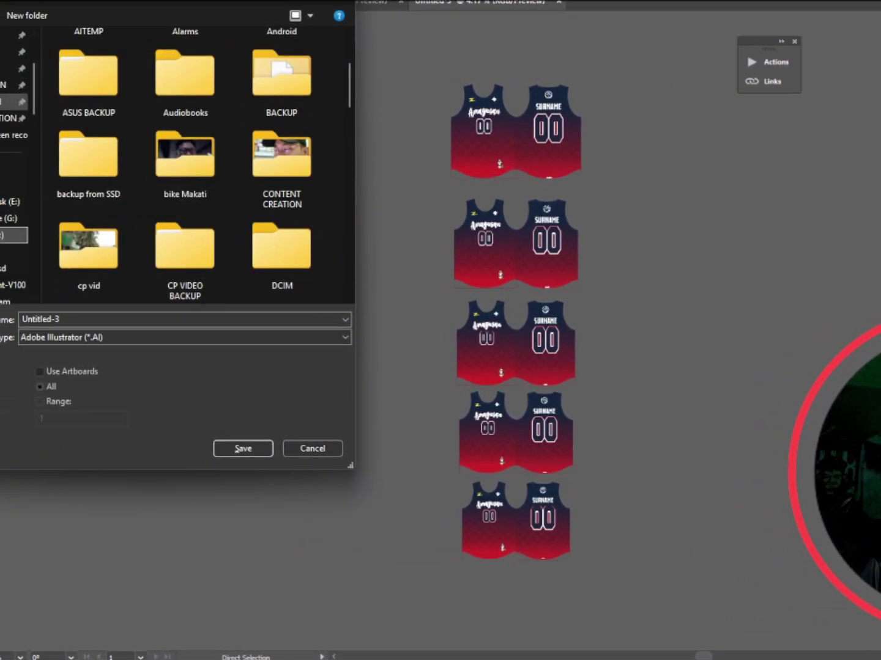
pyautogui.click(15, 102)
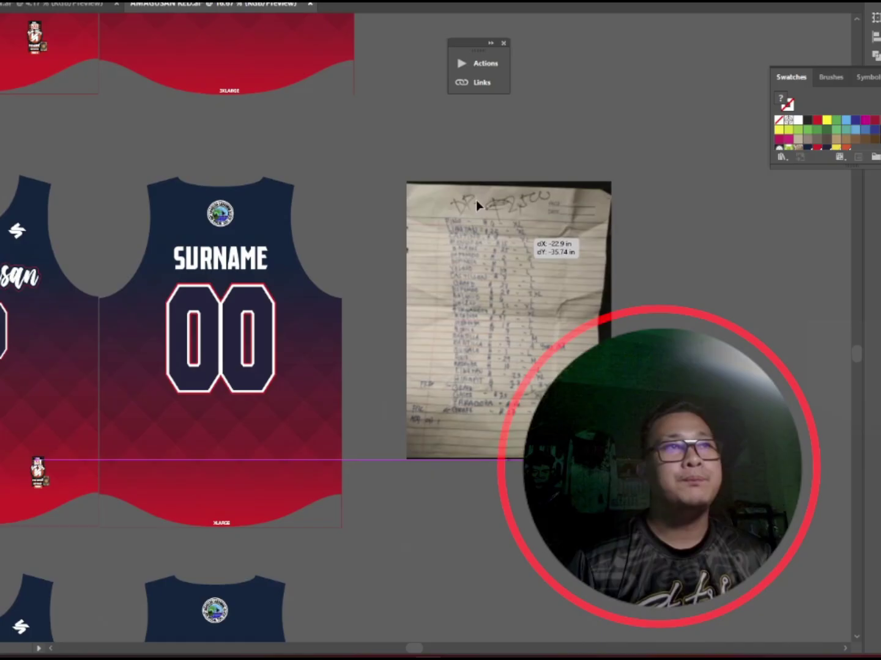
# Place the photo of the handwritten player list in the empty area beside the jersey backs, clear of the panels
pyautogui.moveTo(476, 200); pyautogui.dragTo(447, 200)
pyautogui.scroll(3, 470, 305)
pyautogui.scroll(2, 642, 410)
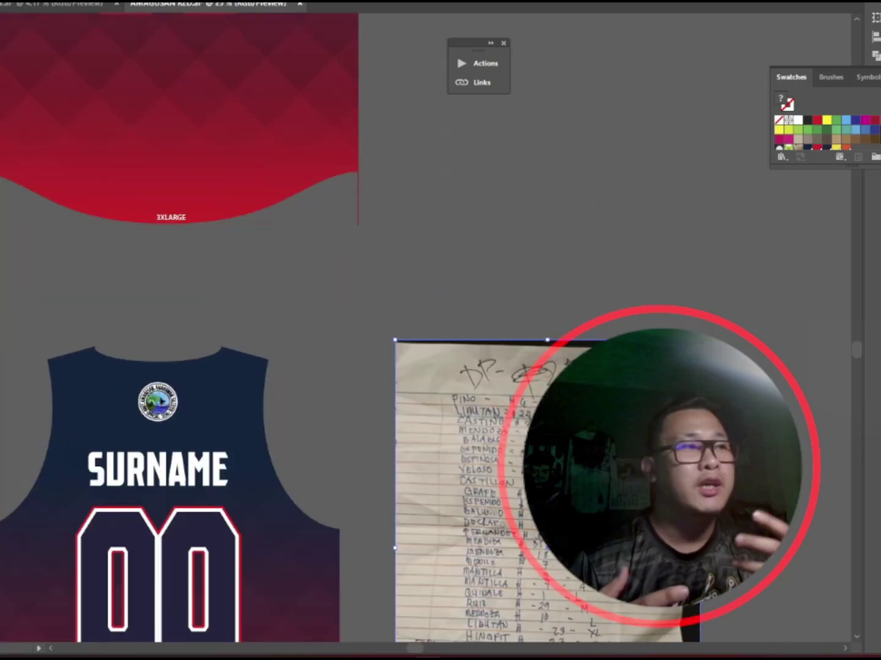
pyautogui.scroll(-2, 440, 342)
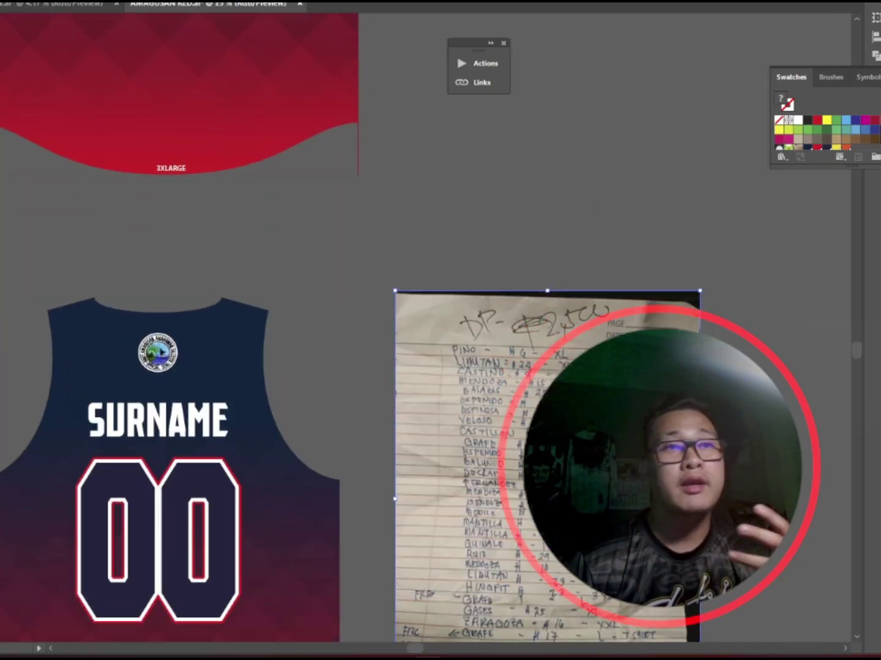
pyautogui.scroll(4, 440, 342)
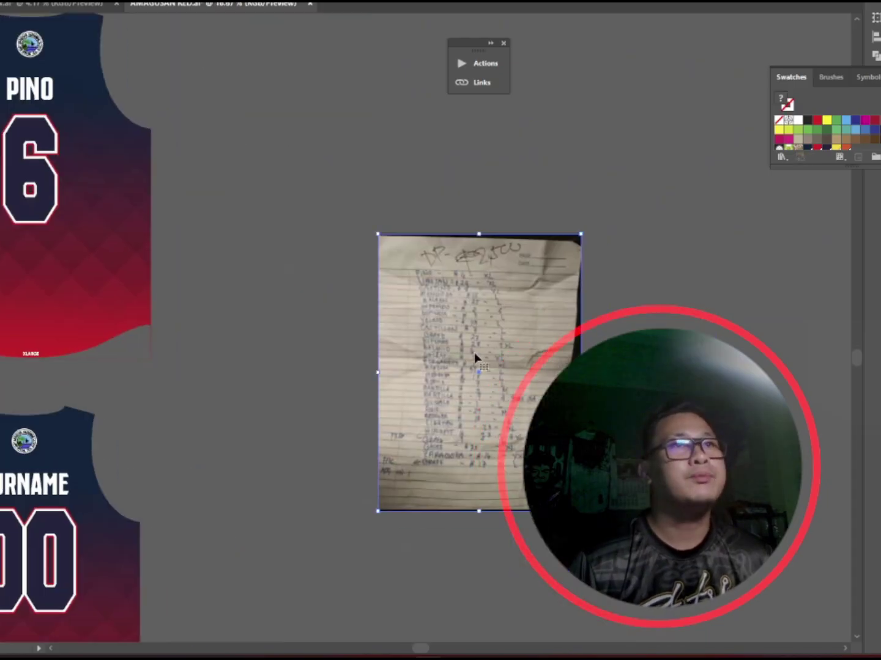
pyautogui.moveTo(473, 355); pyautogui.dragTo(567, 528)
pyautogui.moveTo(574, 268); pyautogui.dragTo(624, 261)
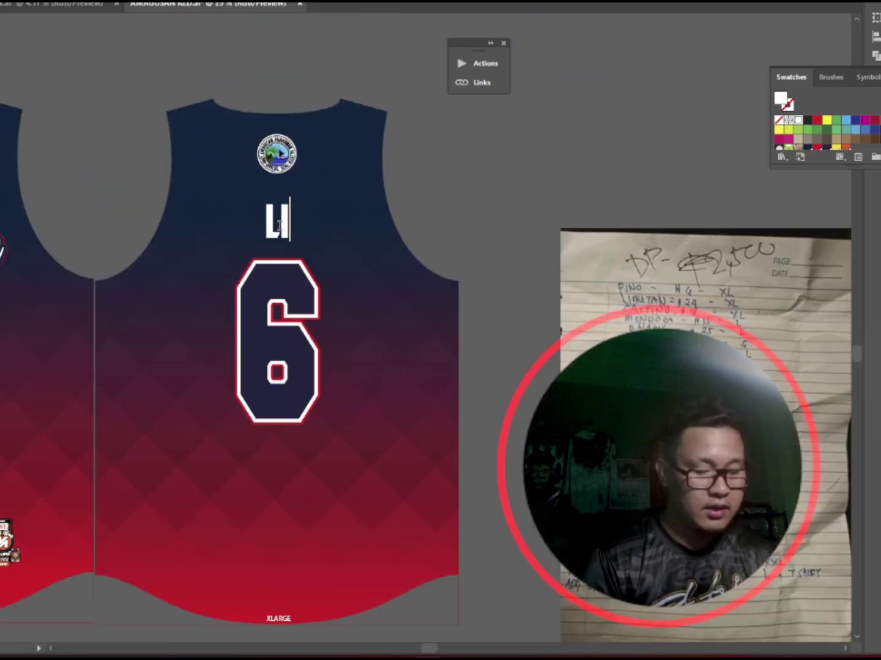
# On the second XLARGE jersey's back, enter the second listed player's surname and set the number to 24
pyautogui.write('BUTAN')
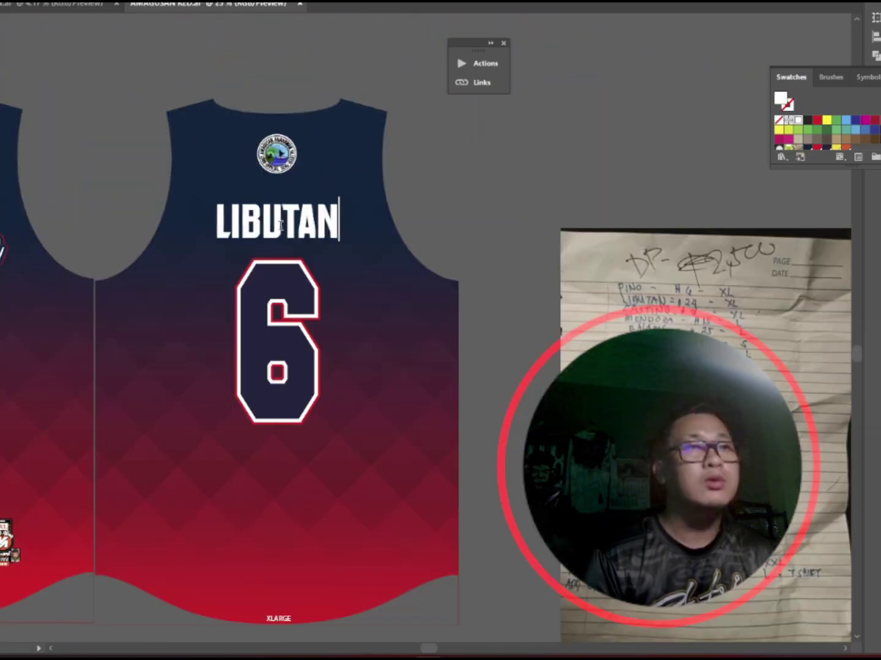
pyautogui.press('Escape')
pyautogui.doubleClick(289, 275)
pyautogui.hotkey('ctrl', 'a')
pyautogui.write('24')
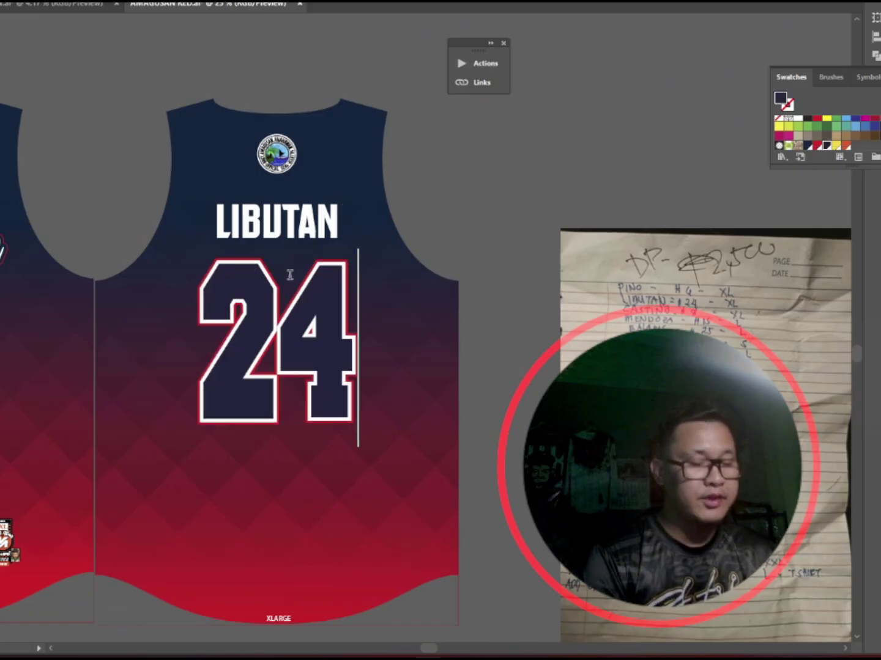
pyautogui.press('Escape')
pyautogui.hotkey('ctrl', 'shift', 'a')
# Duplicate finished jersey sets along their size rows, including the LARGE set numbered 15, and save the document
pyautogui.scroll(-1, 289, 376)
pyautogui.moveTo(236, 286); pyautogui.dragTo(606, 304)
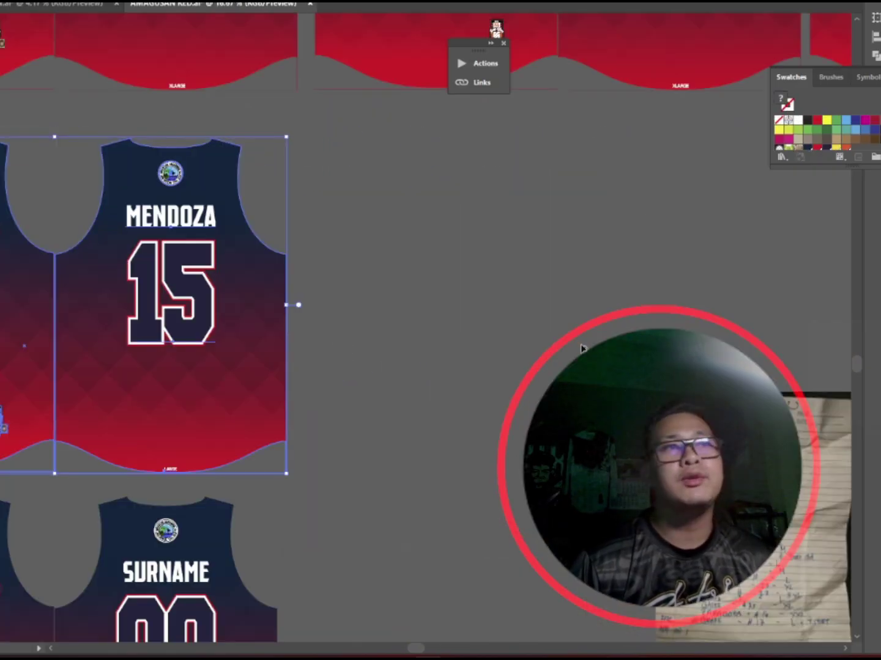
pyautogui.moveTo(96, 299); pyautogui.dragTo(565, 345)
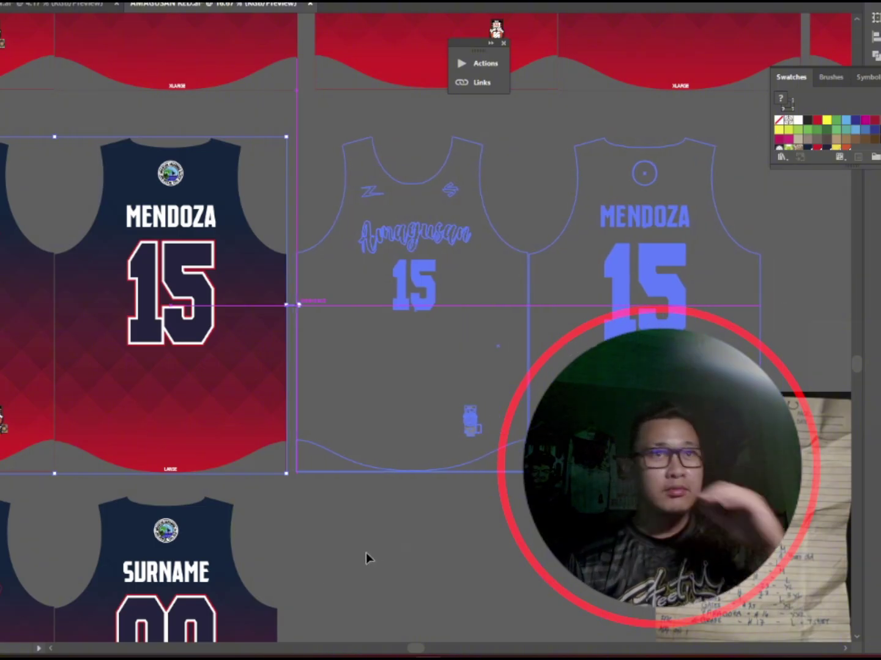
pyautogui.click(401, 521)
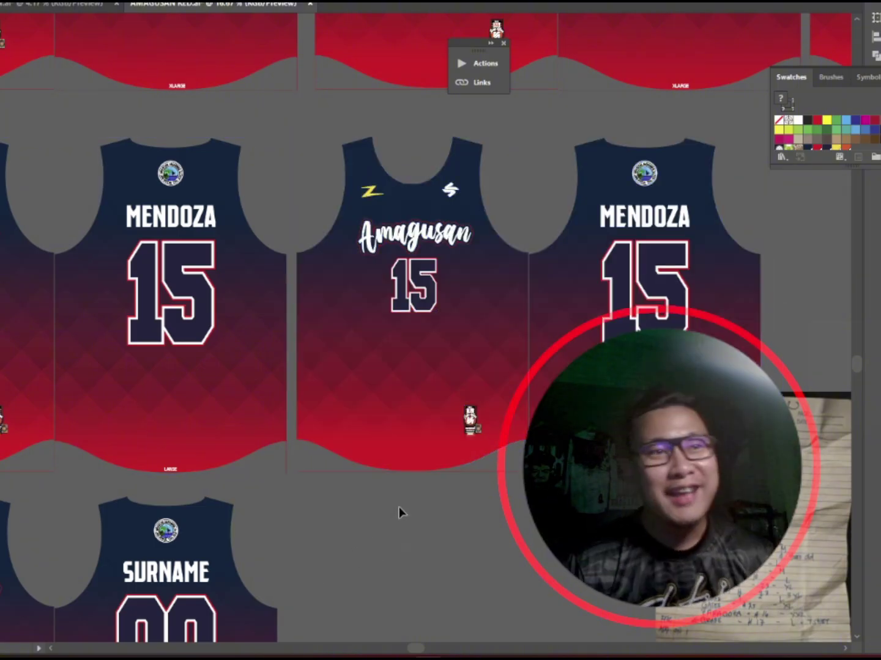
pyautogui.scroll(-1, 399, 516)
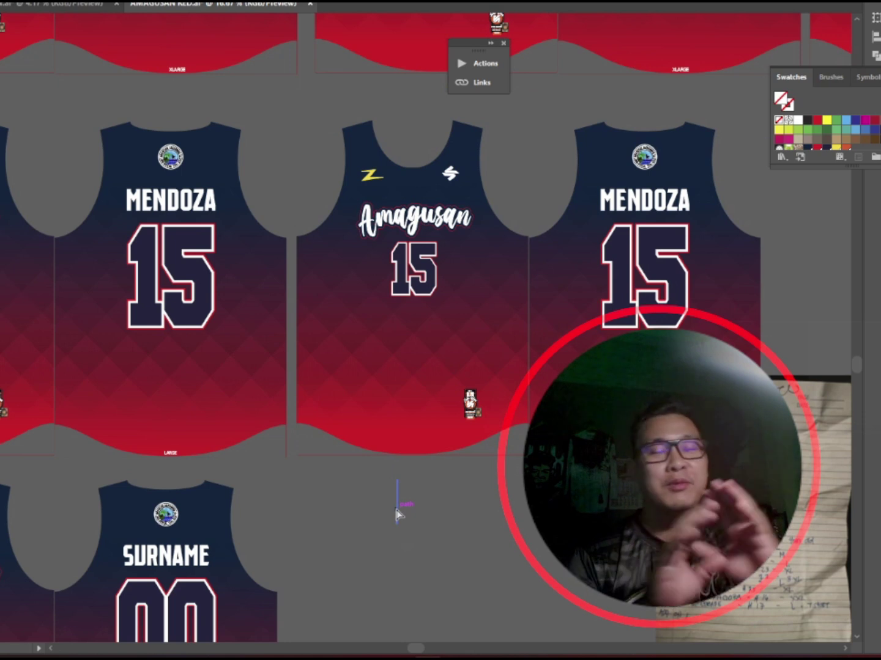
pyautogui.hotkey('ctrl', 's')
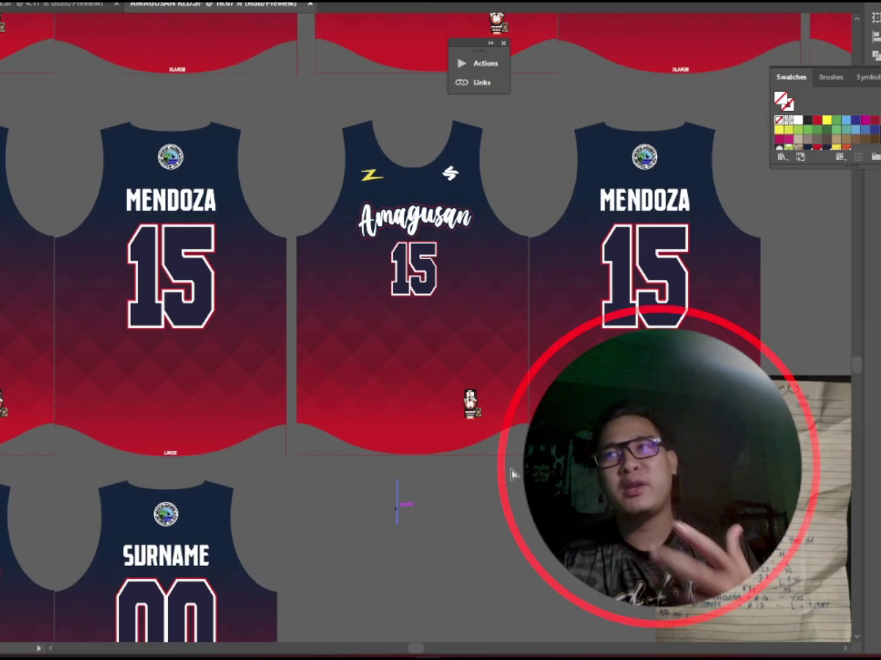
# Move the photo of the handwritten player list lower, into the empty area beside the LARGE row
pyautogui.scroll(-5, 510, 471)
pyautogui.hscroll(3, 507, 448)
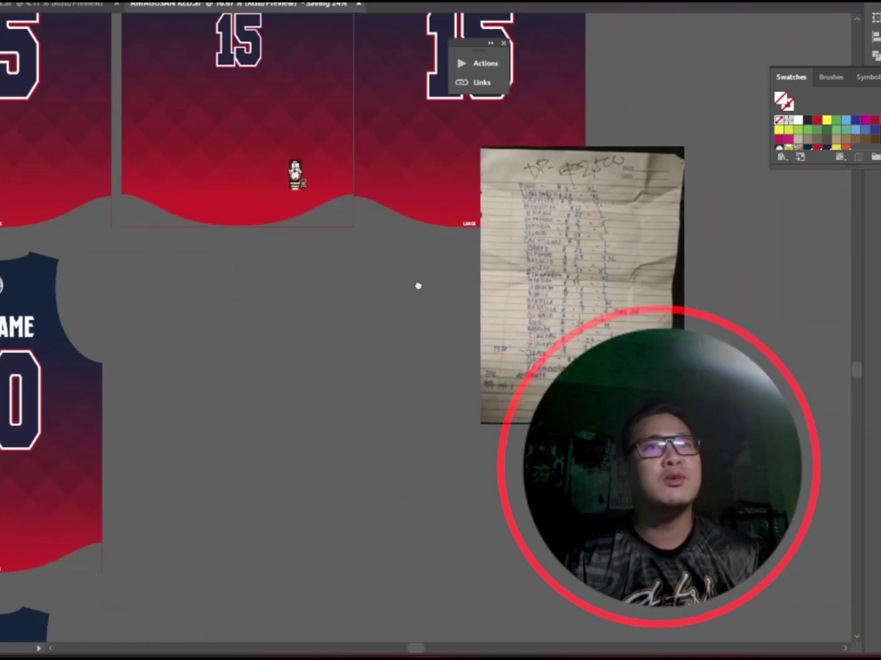
pyautogui.scroll(1, 418, 285)
pyautogui.click(534, 329)
pyautogui.moveTo(533, 328); pyautogui.dragTo(580, 542)
pyautogui.scroll(7, 580, 542)
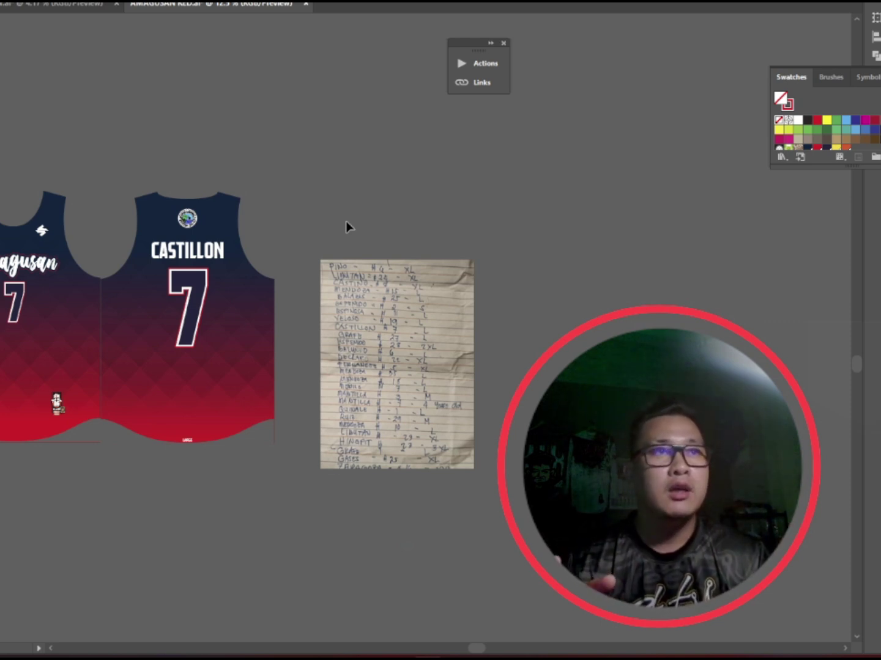
# Review the personalised jersey sets in the XLARGE and LARGE rows against the handwritten player list
pyautogui.scroll(7, 140, 209)
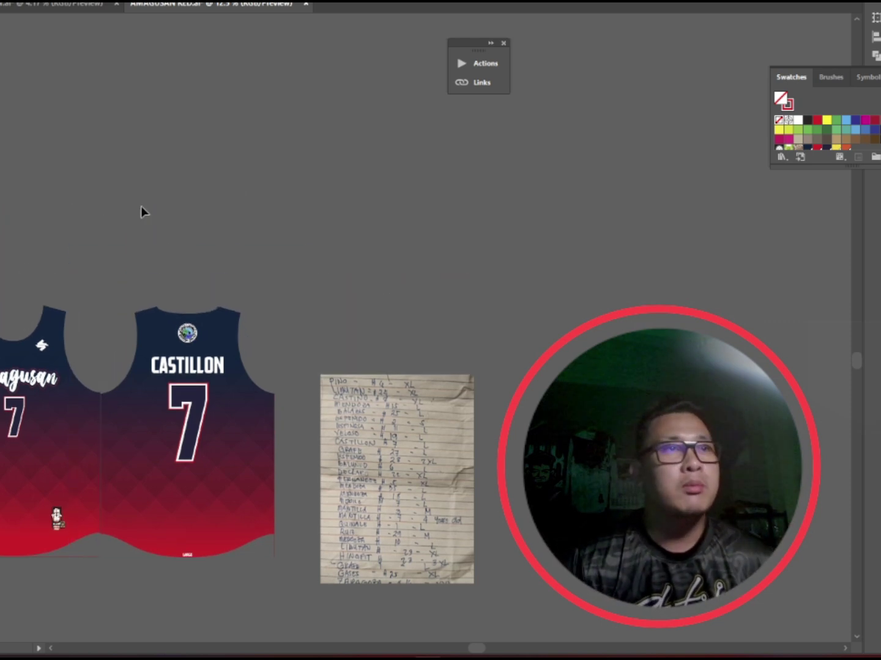
pyautogui.moveTo(148, 210); pyautogui.dragTo(627, 147)
pyautogui.scroll(3, 378, 235)
pyautogui.scroll(-1, 377, 235)
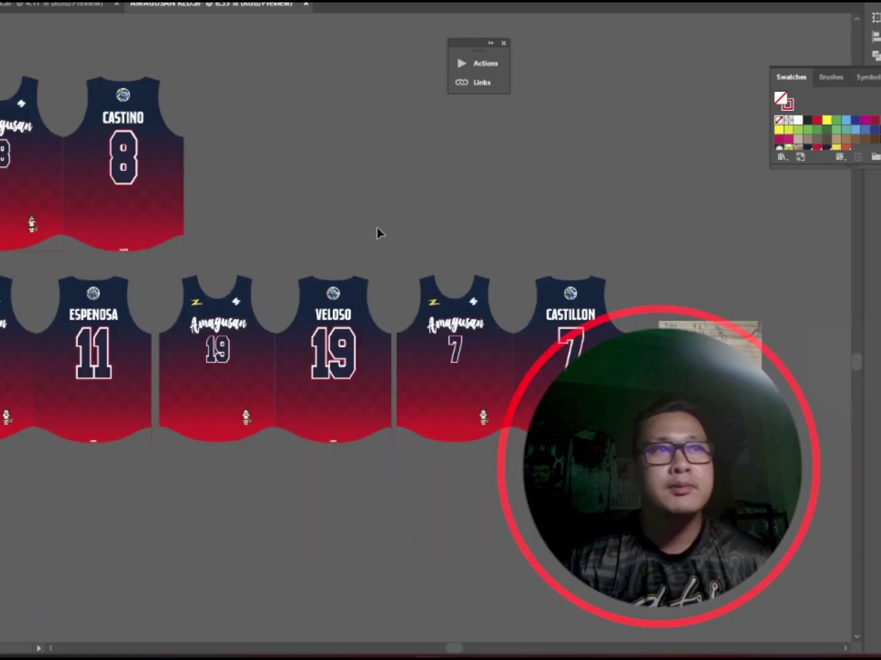
pyautogui.moveTo(476, 247); pyautogui.dragTo(629, 357)
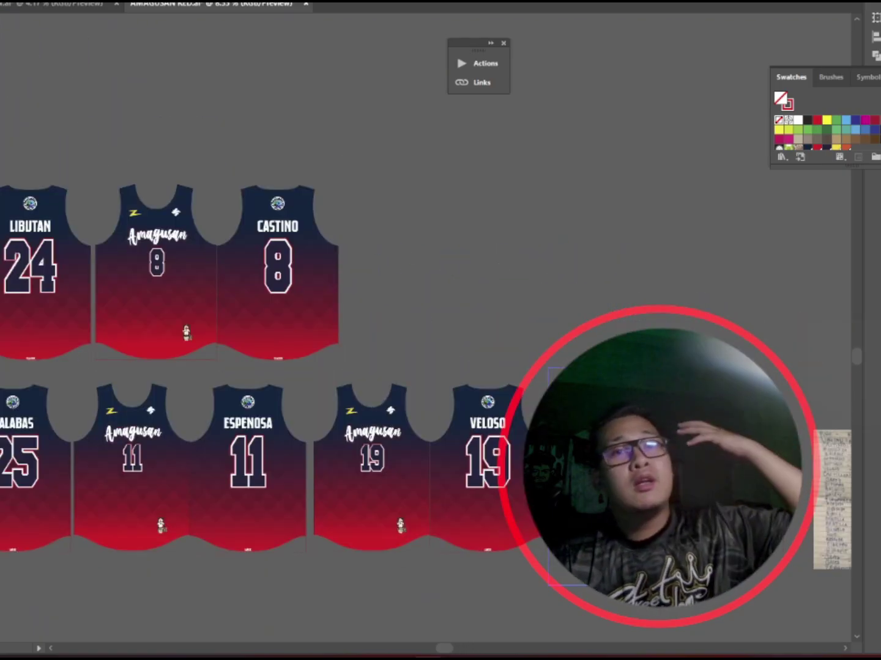
pyautogui.click(459, 415)
pyautogui.scroll(-3, 455, 333)
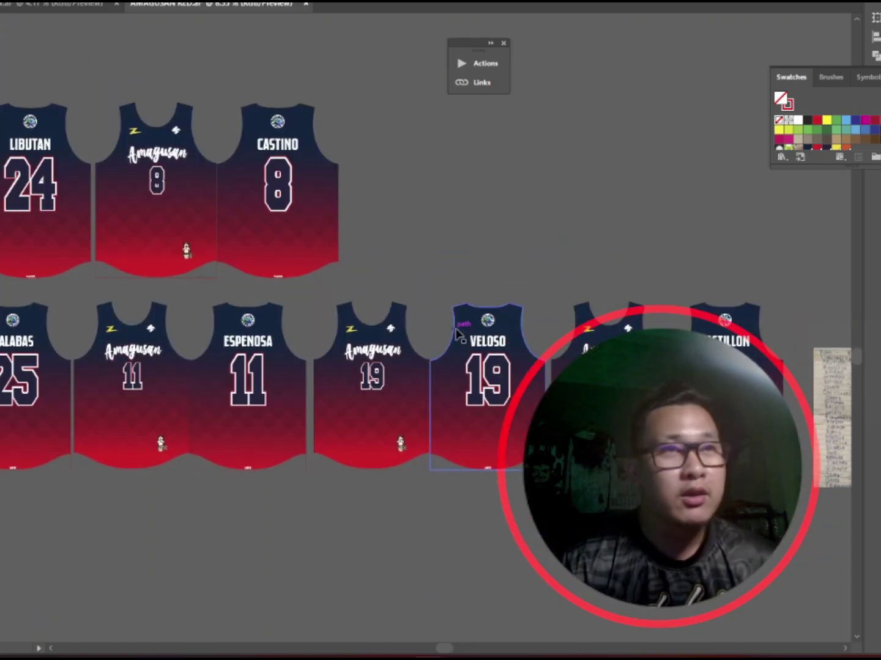
pyautogui.scroll(-1, 455, 332)
pyautogui.scroll(-1, 531, 224)
pyautogui.moveTo(532, 220); pyautogui.dragTo(532, 269)
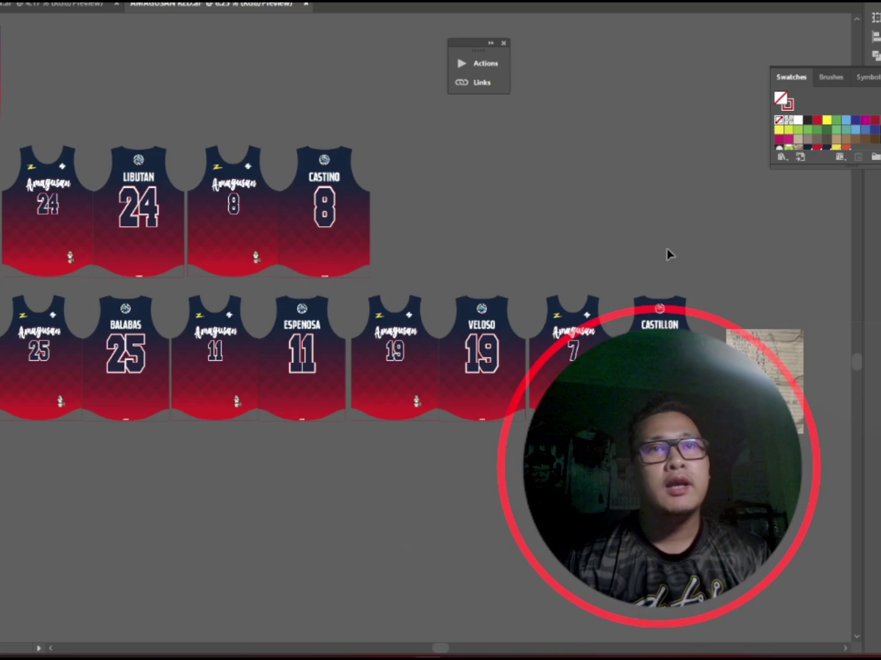
pyautogui.moveTo(612, 203); pyautogui.dragTo(564, 217)
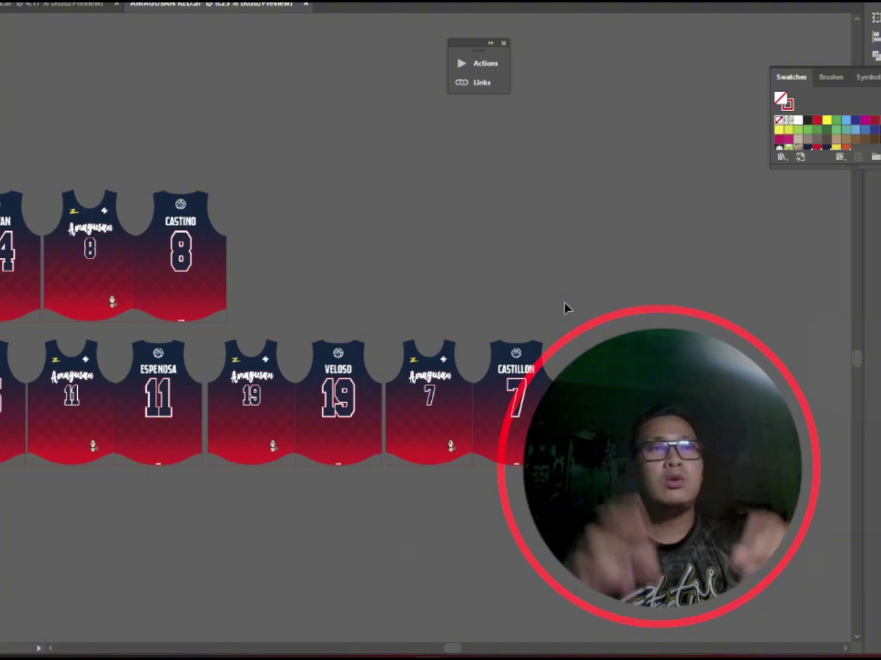
pyautogui.scroll(2, 548, 372)
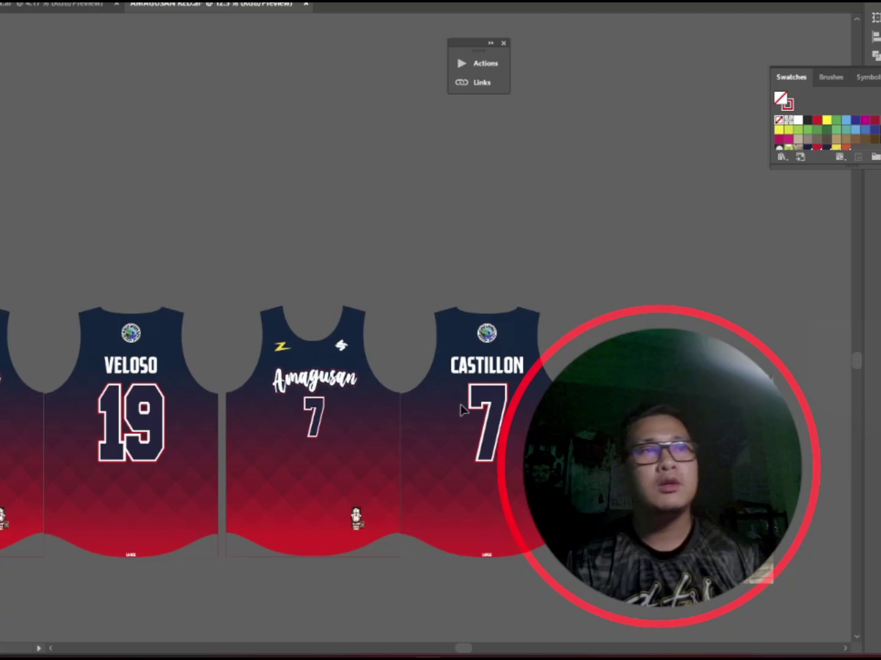
pyautogui.scroll(1, 597, 284)
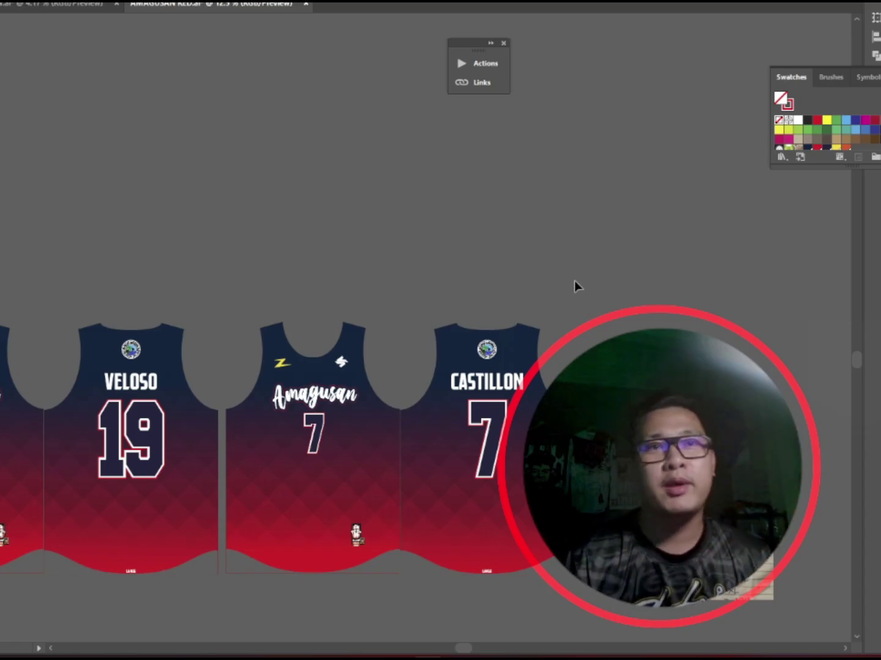
pyautogui.scroll(-8, 478, 315)
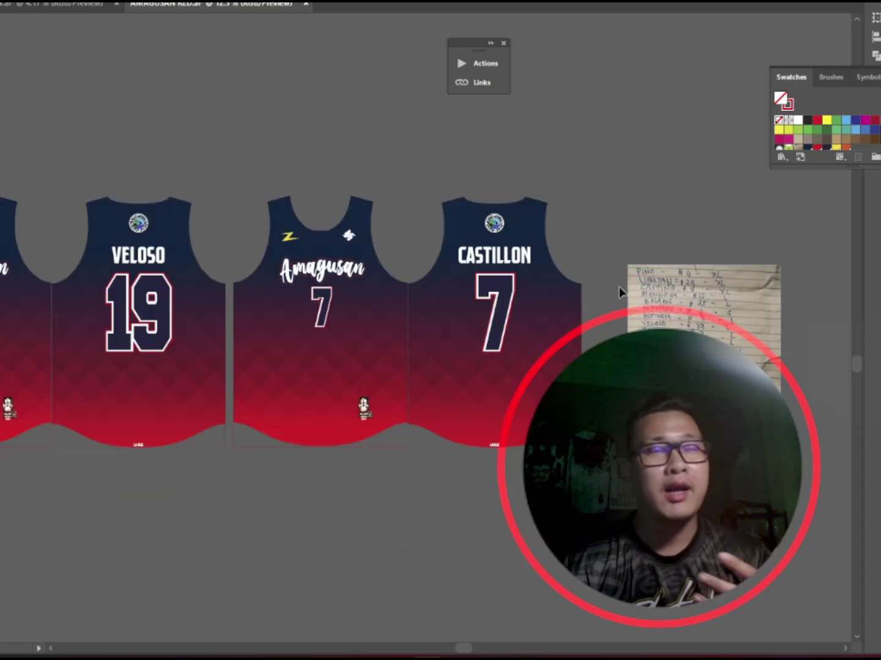
pyautogui.scroll(-3, 536, 389)
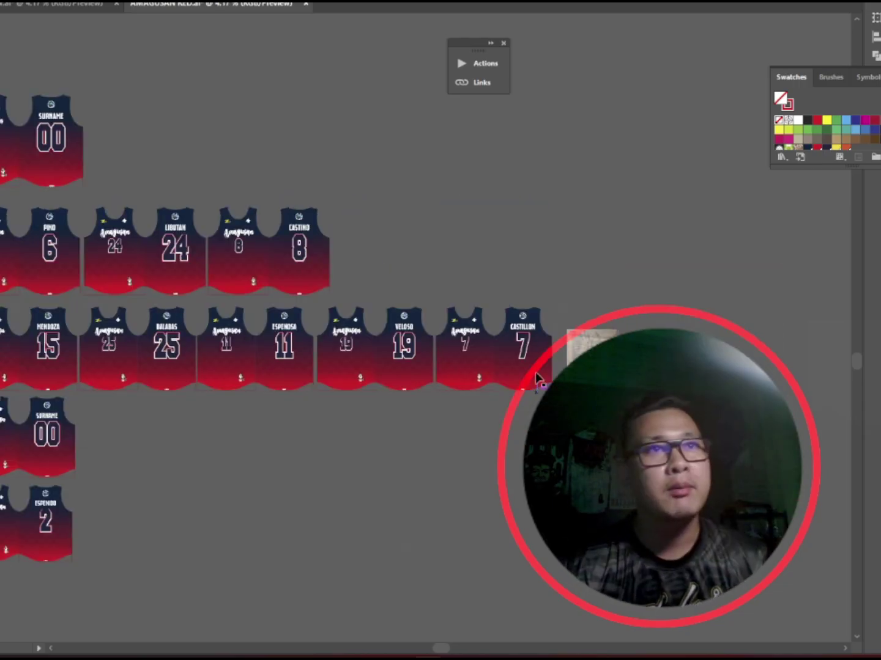
# Duplicate the SMALL jersey set numbered 2 into the empty area below the MEDIUM row, near the player list photo
pyautogui.scroll(5, 535, 372)
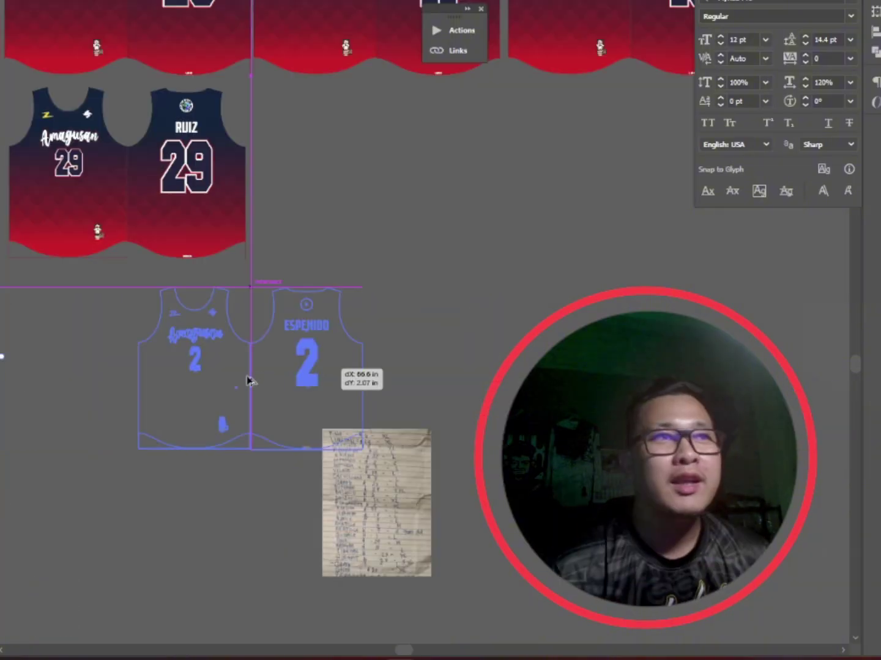
pyautogui.moveTo(247, 381); pyautogui.dragTo(152, 472)
pyautogui.scroll(5, 151, 473)
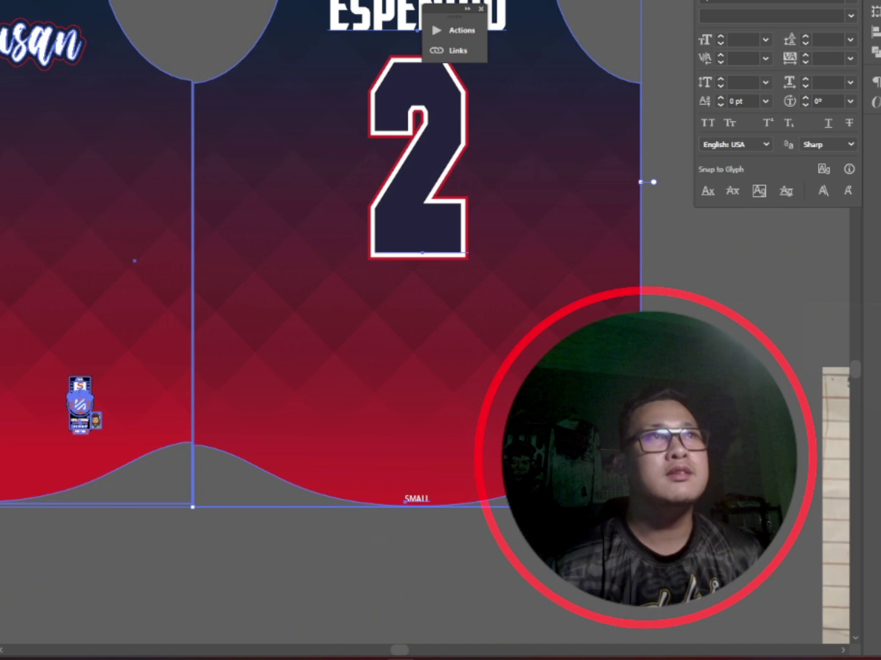
pyautogui.scroll(-5, 235, 370)
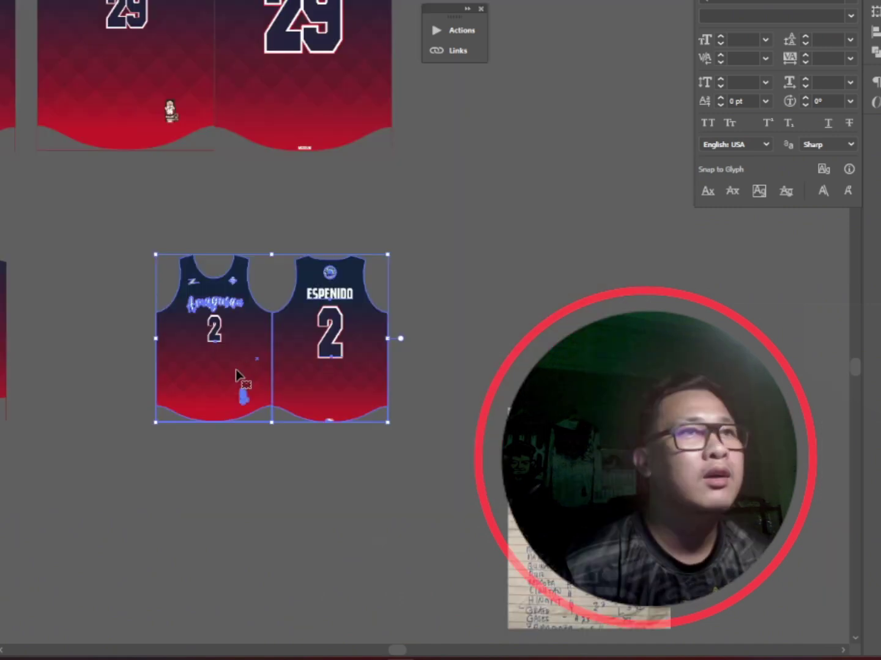
# Change the size marking on the duplicated front's Subli Wear tag to KS
pyautogui.scroll(4, 246, 364)
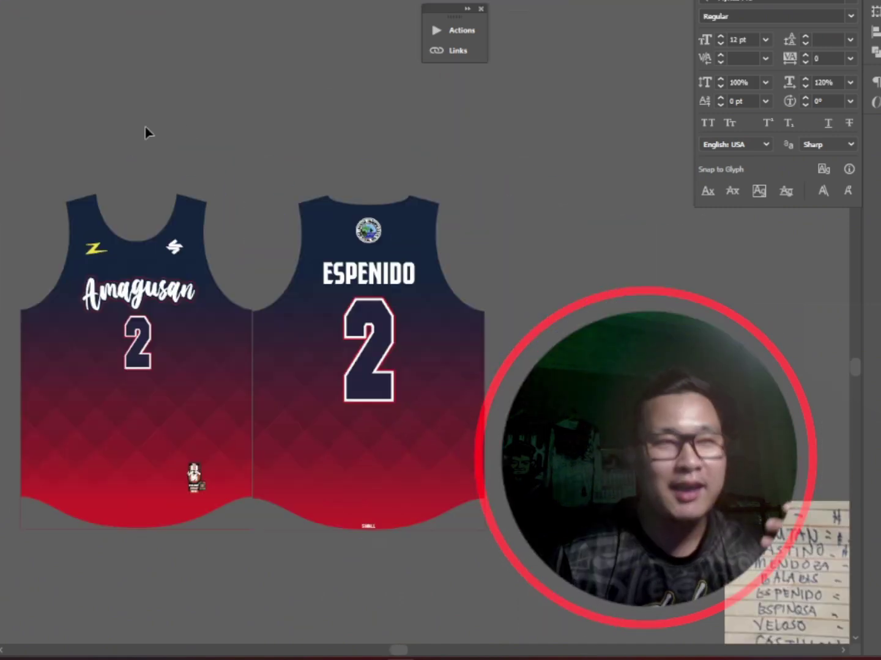
pyautogui.scroll(2, 292, 355)
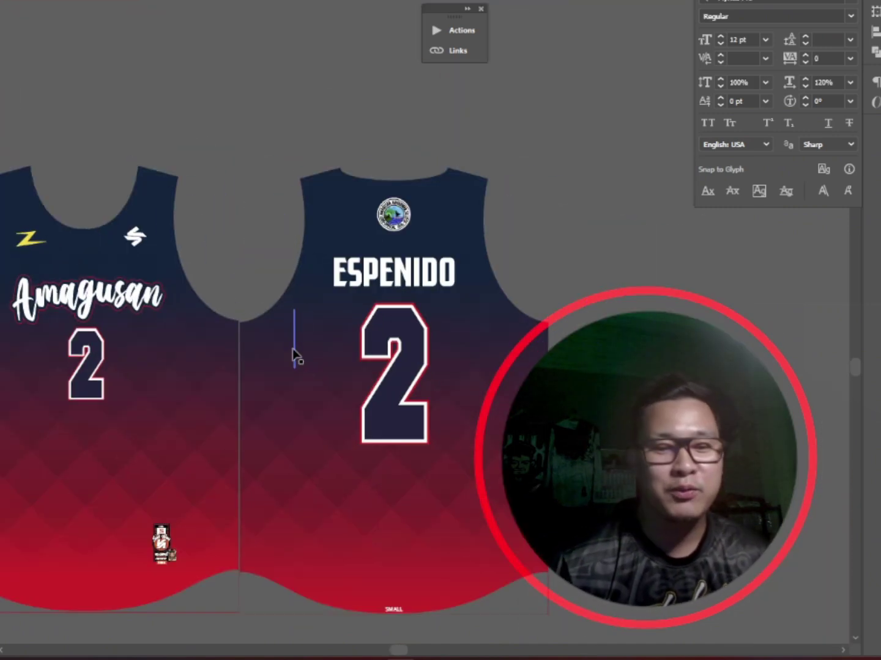
pyautogui.scroll(3, 1, 192)
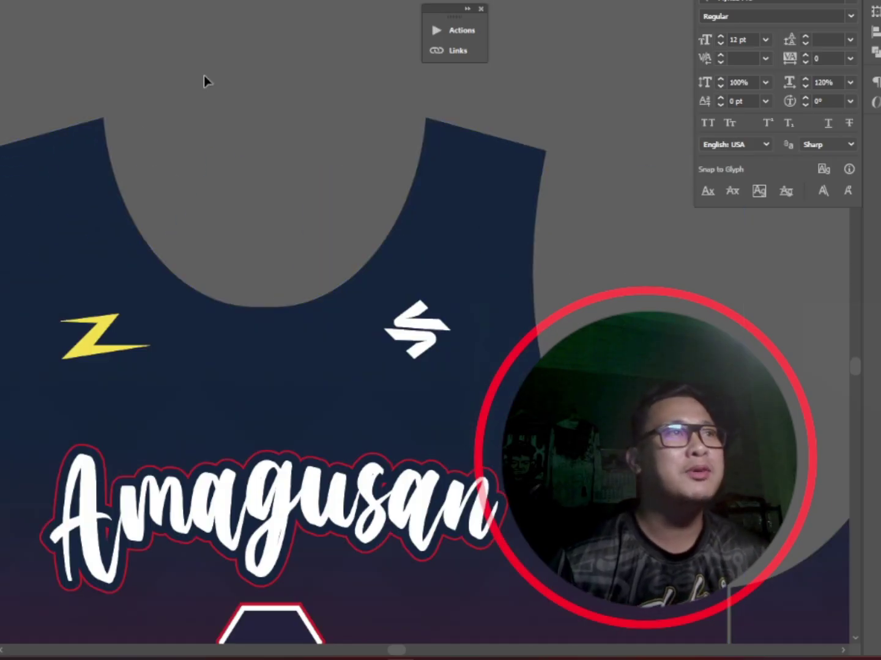
pyautogui.scroll(-1, 69, 157)
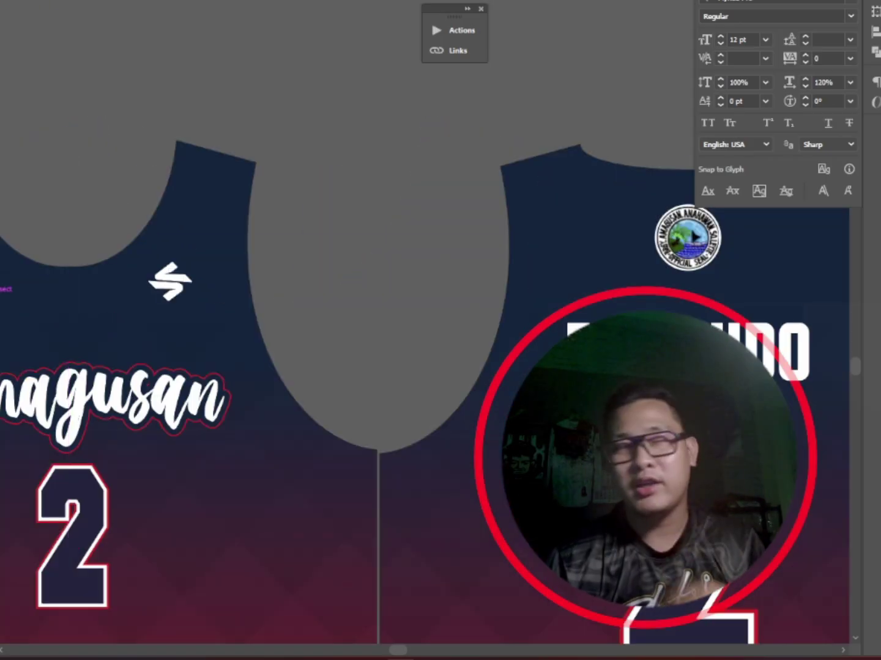
pyautogui.scroll(1, 1, 71)
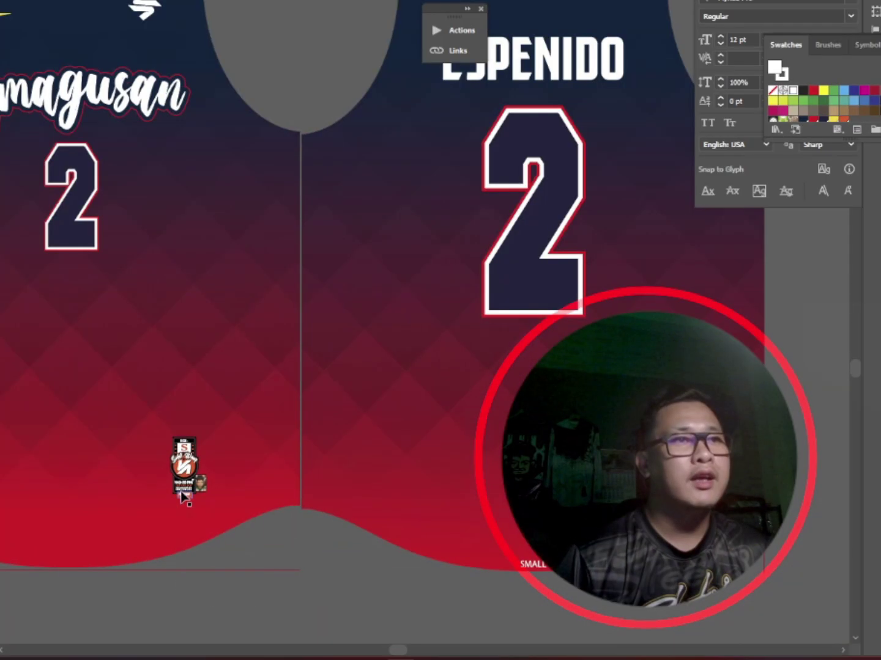
pyautogui.scroll(2, 186, 469)
pyautogui.scroll(1, 186, 471)
pyautogui.scroll(2, 188, 467)
pyautogui.doubleClick(189, 485)
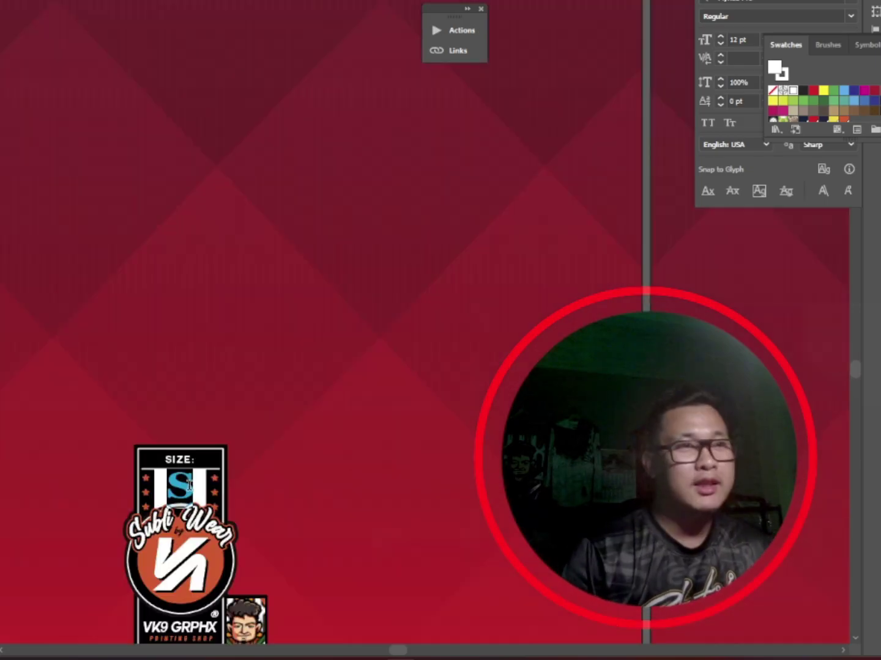
pyautogui.write('KS')
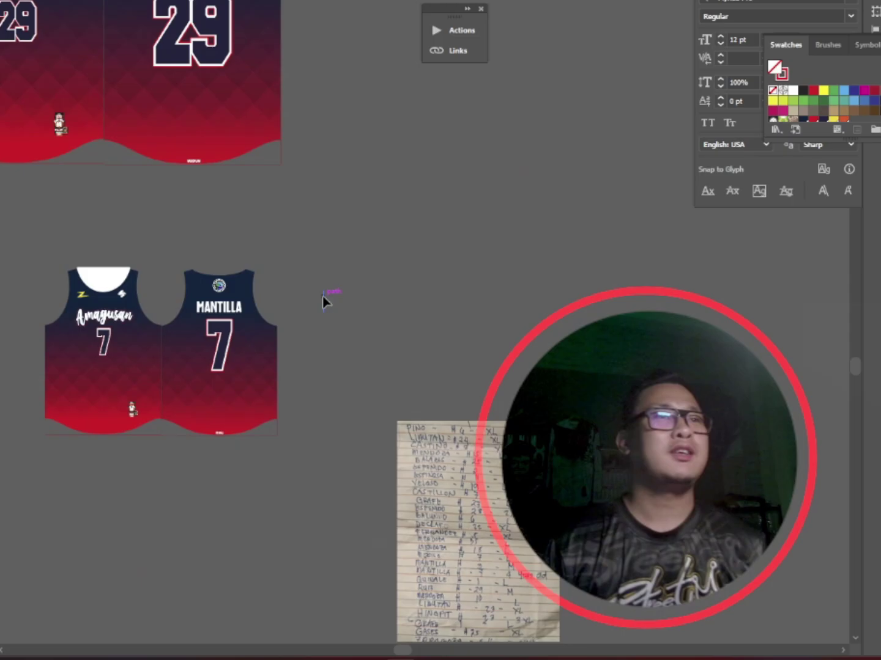
# In the document with the blank shirt templates, select and copy the front and back of the short-sleeved T-shirt
pyautogui.scroll(-1, 326, 299)
pyautogui.scroll(-3, 269, 364)
pyautogui.scroll(-3, 280, 369)
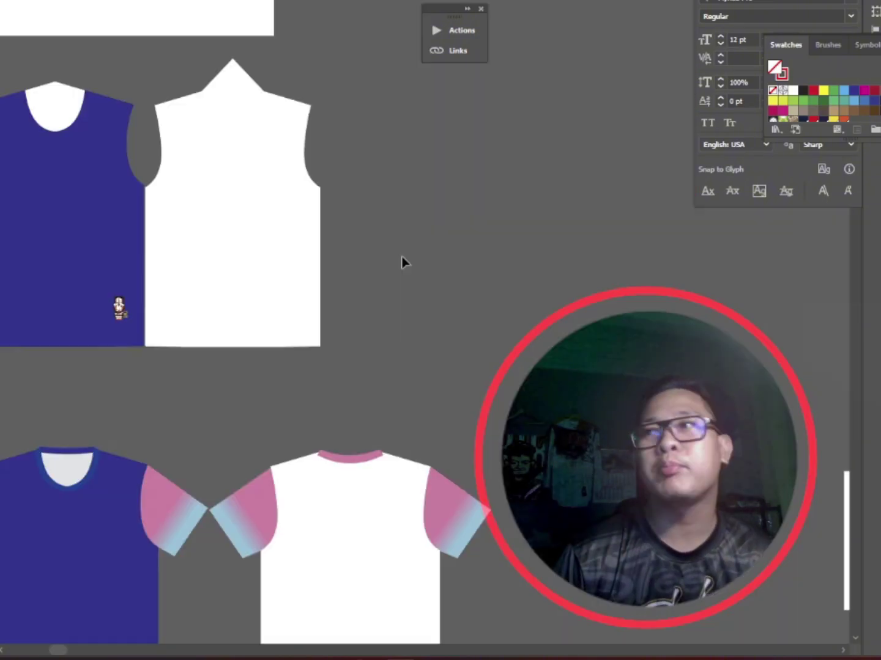
pyautogui.click(91, 294)
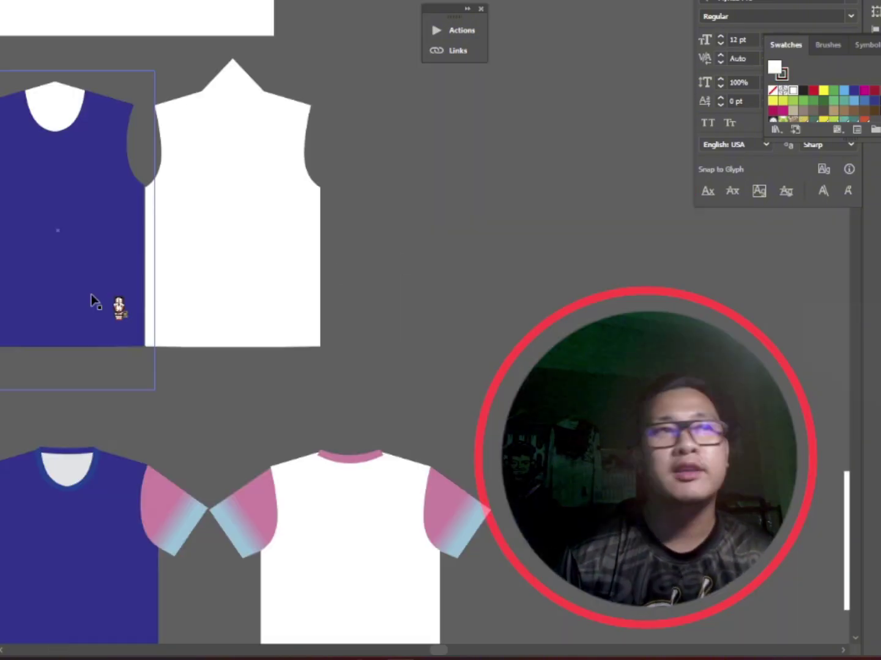
pyautogui.click(234, 293)
pyautogui.scroll(-3, 242, 293)
pyautogui.click(252, 301)
pyautogui.scroll(2, 278, 315)
pyautogui.click(281, 301)
pyautogui.scroll(1, 280, 305)
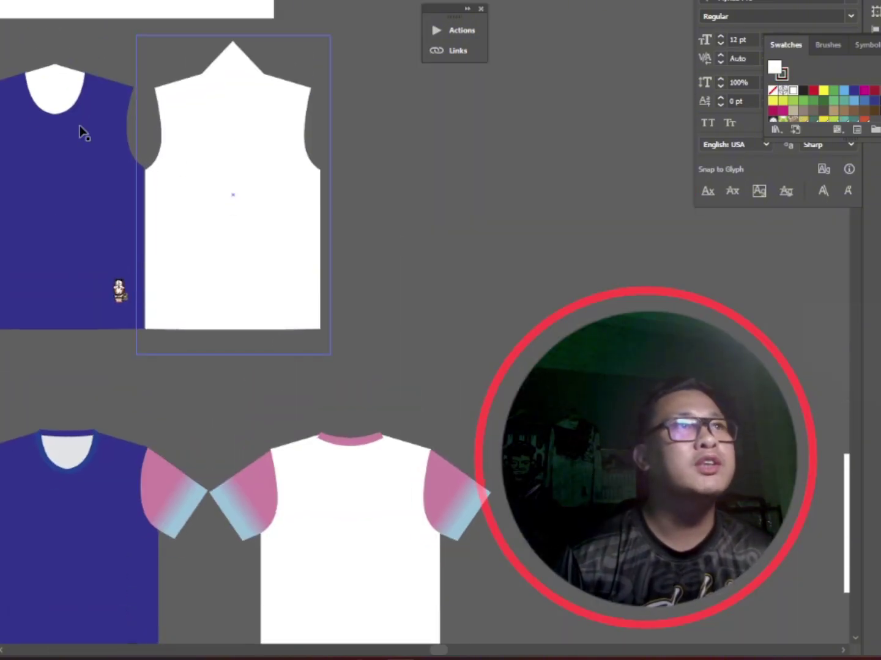
pyautogui.scroll(-3, 393, 464)
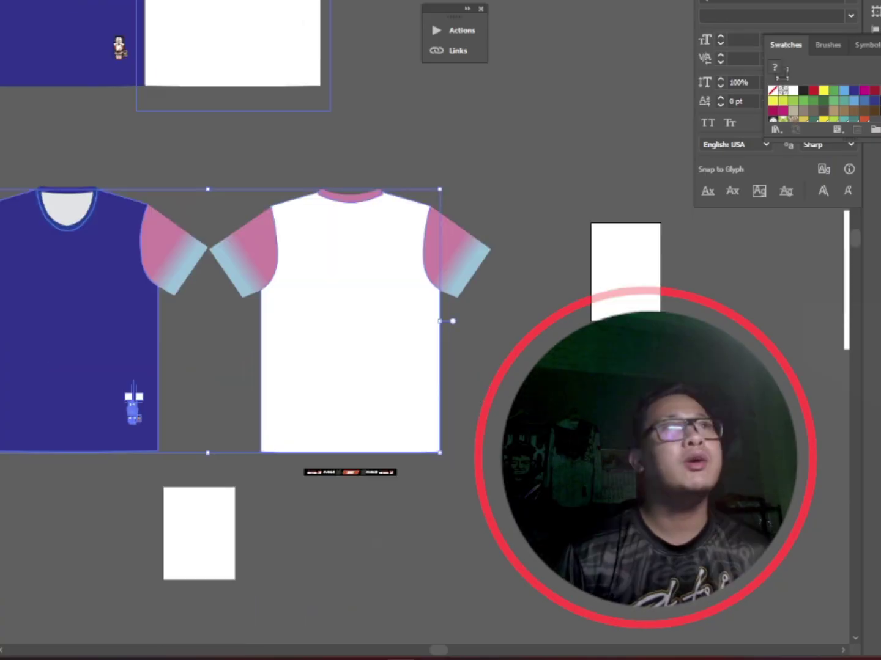
# Paste the T-shirt template into the jersey document, in the empty space beneath the LARGE row
pyautogui.hotkey('ctrl', 'Tab')
pyautogui.hotkey('ctrl', 'v')
pyautogui.scroll(1, 297, 393)
pyautogui.click(296, 394)
pyautogui.scroll(3, 195, 384)
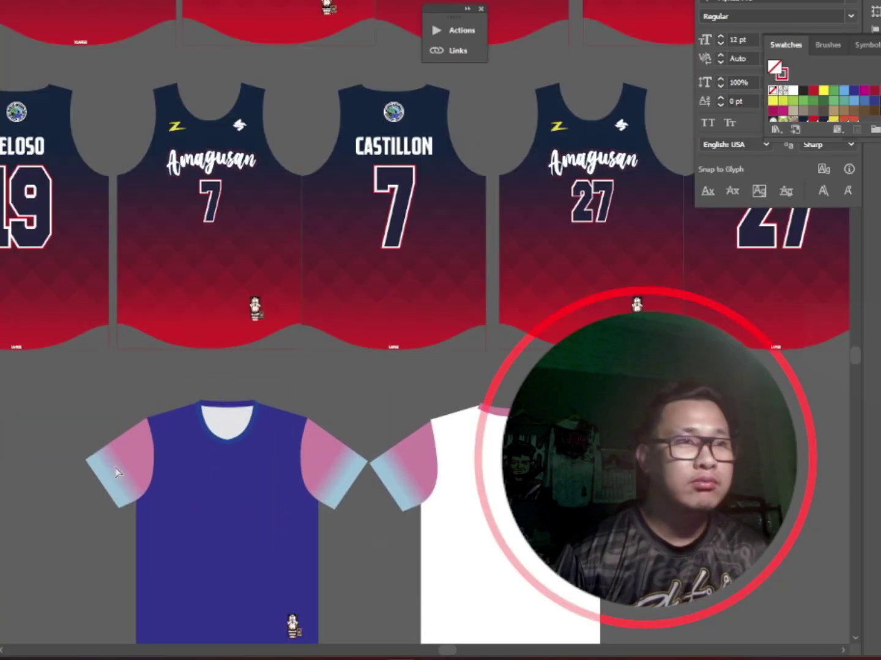
# Recolour the T-shirt front's sleeve with the jersey's navy-to-red gradient, fitting the coloured panel so a white hem band remains
pyautogui.click(117, 472)
pyautogui.scroll(2, 116, 472)
pyautogui.scroll(-2, 155, 93)
pyautogui.press('i')
pyautogui.click(183, 257)
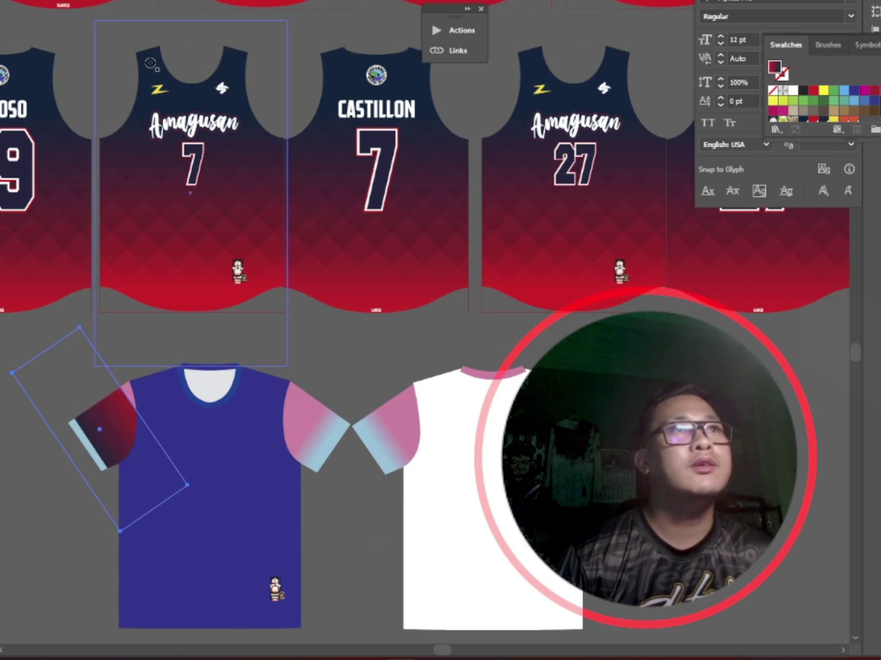
pyautogui.press('g')
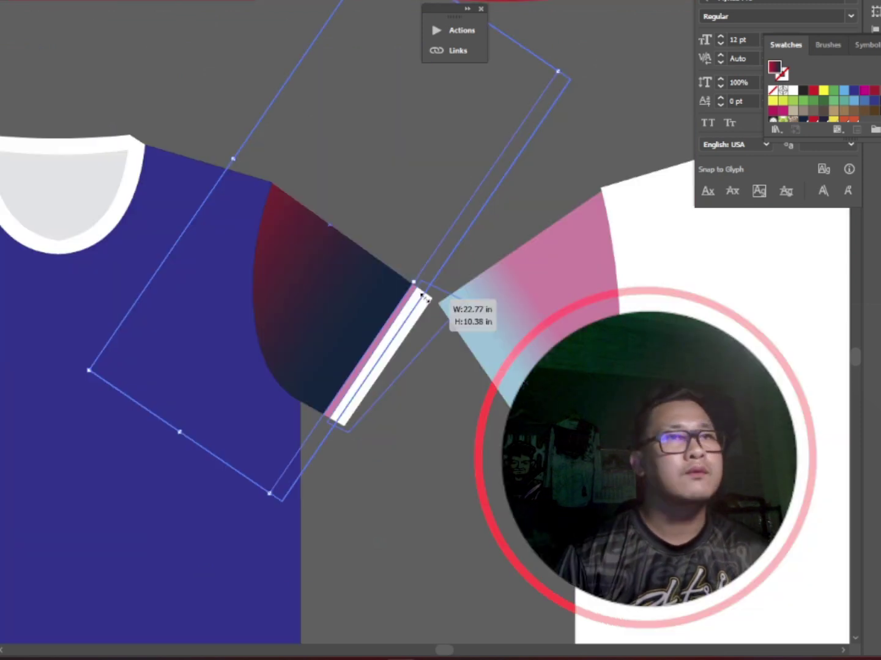
pyautogui.moveTo(424, 299); pyautogui.dragTo(427, 299)
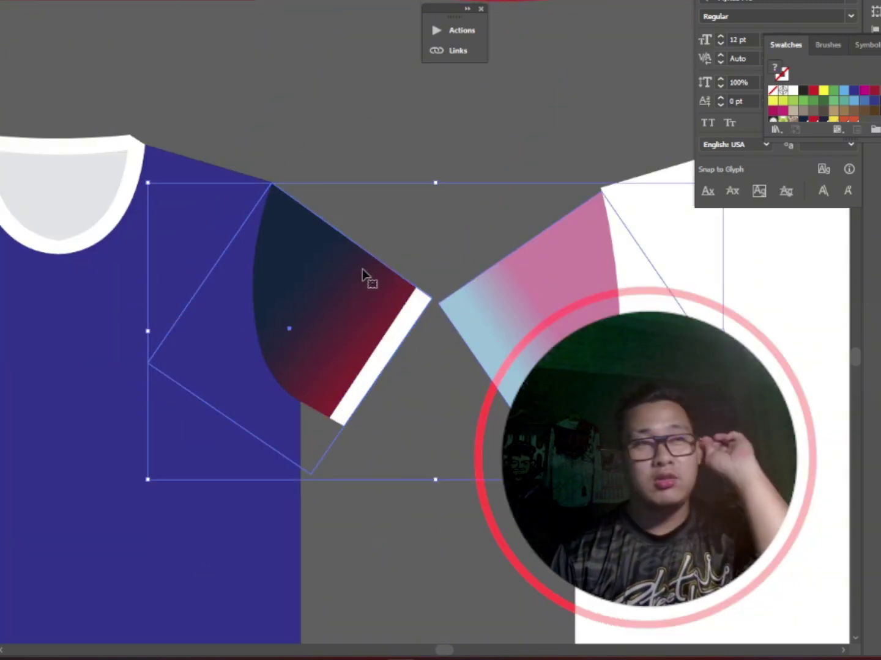
# Reflect a copy of the finished gradient sleeve and fit it against the opposite armhole of the T-shirt front
pyautogui.click(495, 340)
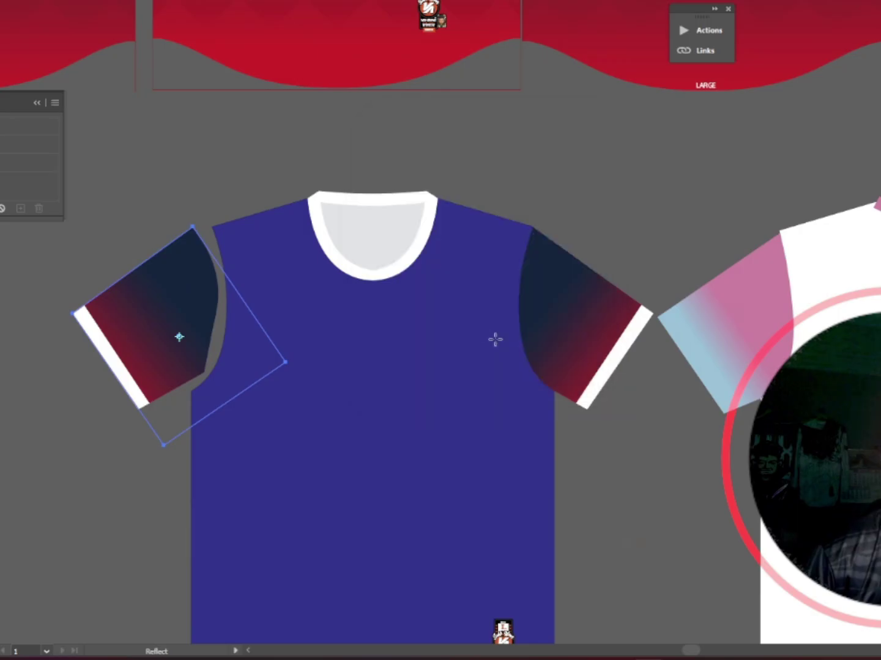
pyautogui.moveTo(79, 252); pyautogui.dragTo(109, 253)
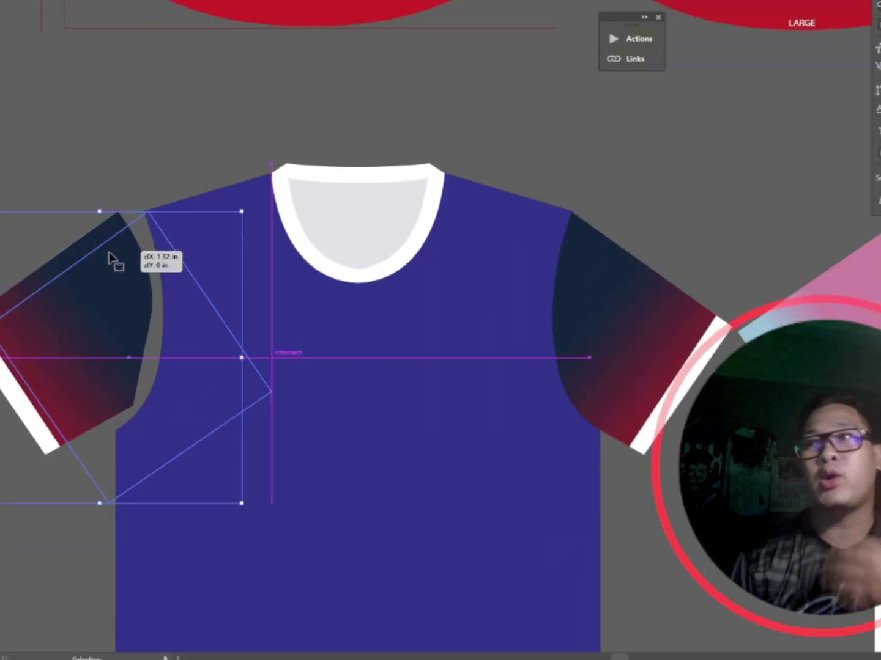
pyautogui.click(309, 126)
# Replace the T-shirt back's pink-and-blue sleeves with copies of the navy-to-red gradient sleeves and their white hem bands
pyautogui.click(374, 394)
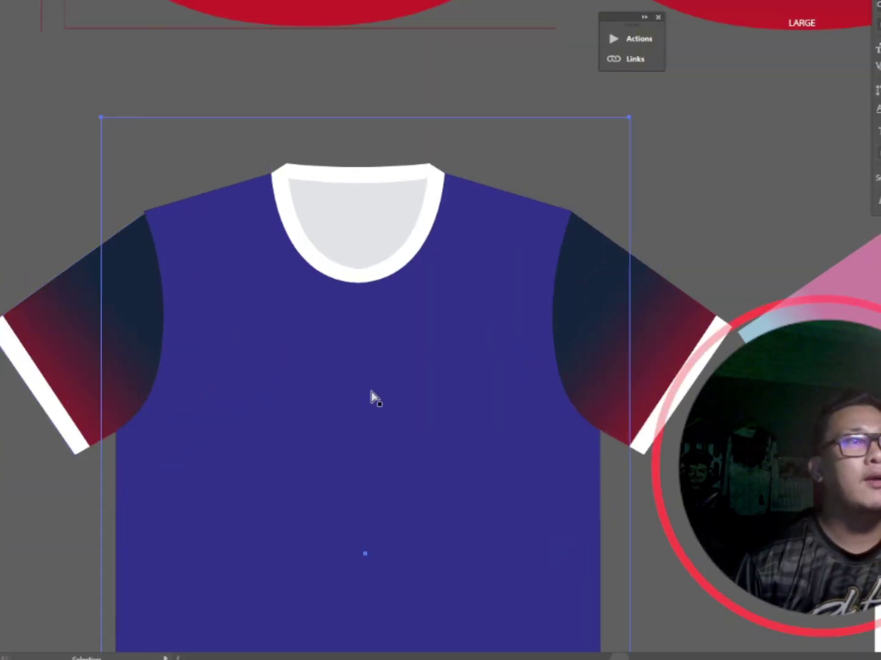
pyautogui.scroll(-5, 445, 395)
pyautogui.scroll(5, 444, 380)
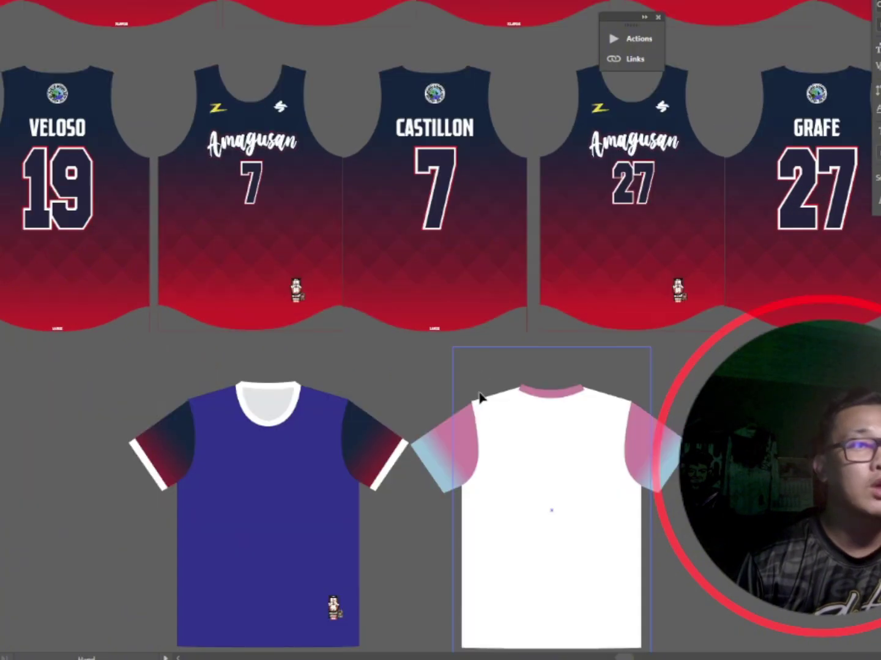
pyautogui.click(465, 426)
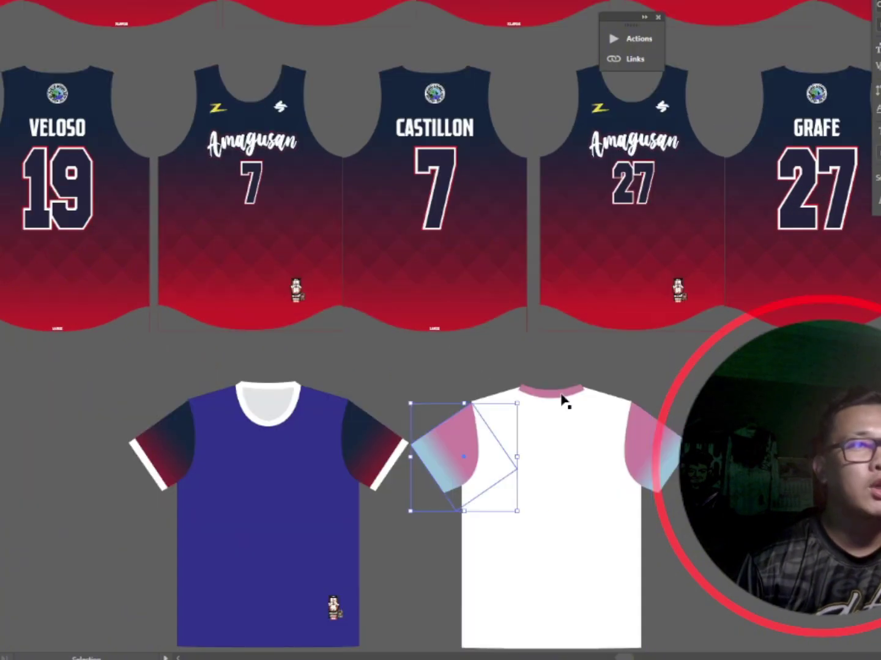
pyautogui.click(560, 393)
pyautogui.click(460, 454)
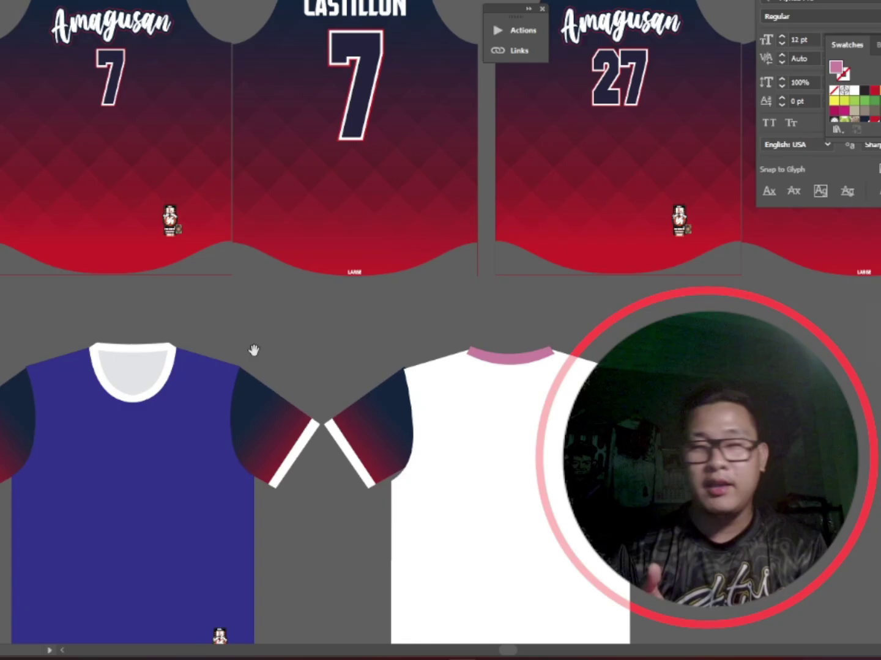
# Copy the artwork of the number 7 jersey front and paste it inside the blue body of the T-shirt front
pyautogui.scroll(2, 134, 293)
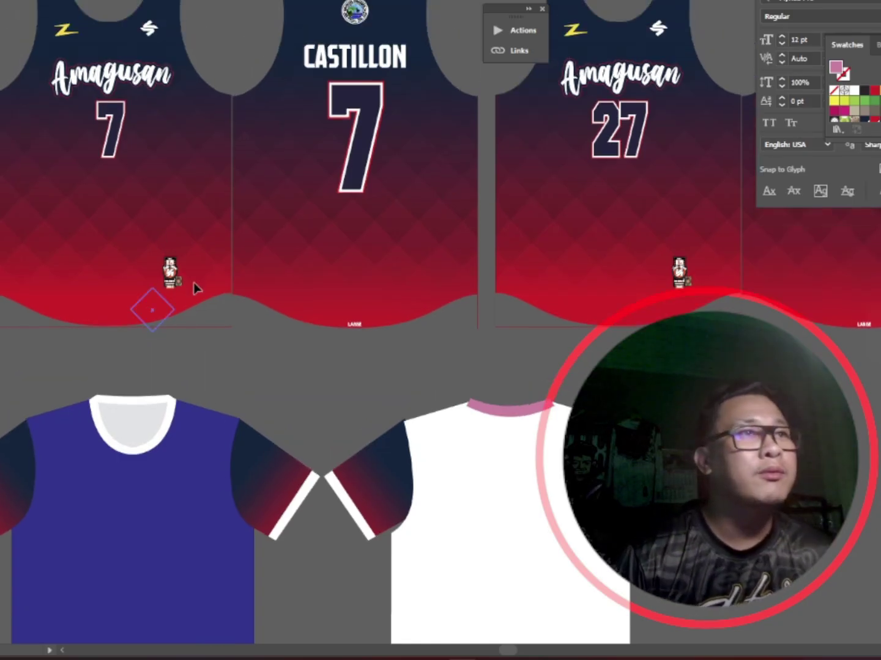
pyautogui.click(140, 171)
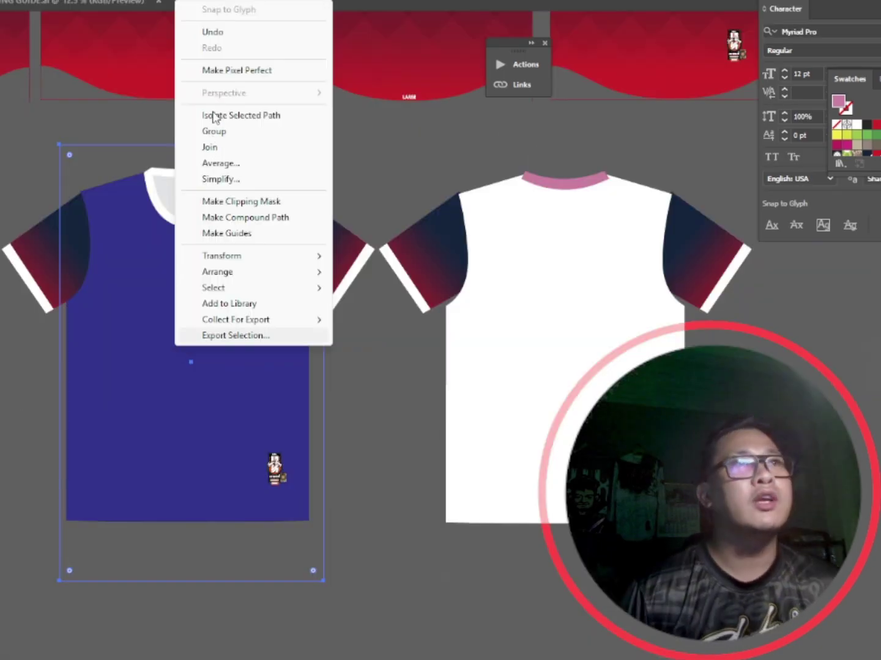
pyautogui.click(219, 115)
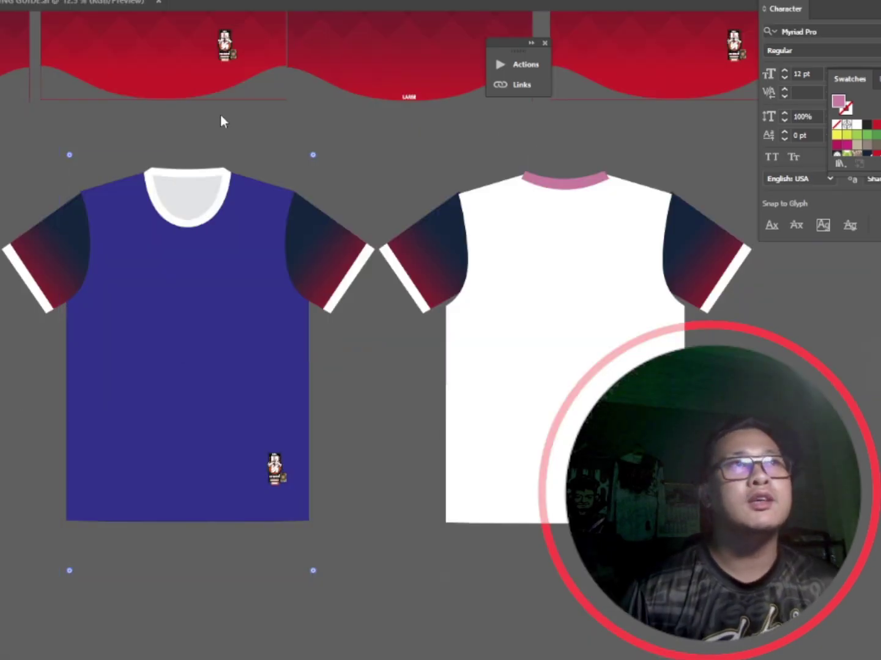
pyautogui.doubleClick(239, 289)
pyautogui.hotkey('ctrl', 'v')
pyautogui.moveTo(139, 321); pyautogui.dragTo(239, 244)
# Delete the sleeveless jersey's clipping outline inside the T-shirt front so the artwork fills the body up to the armholes
pyautogui.doubleClick(468, 507)
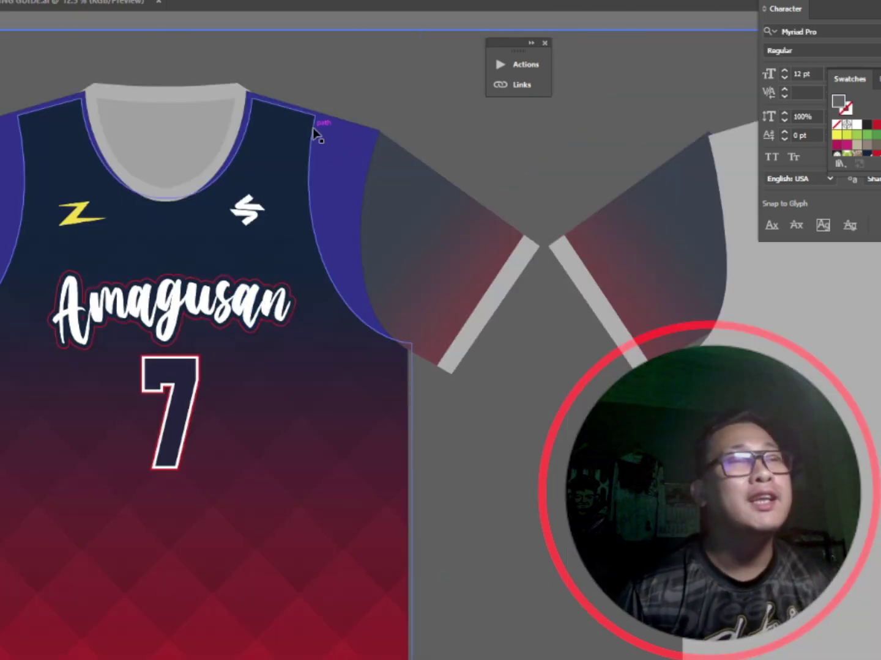
pyautogui.scroll(1, 316, 129)
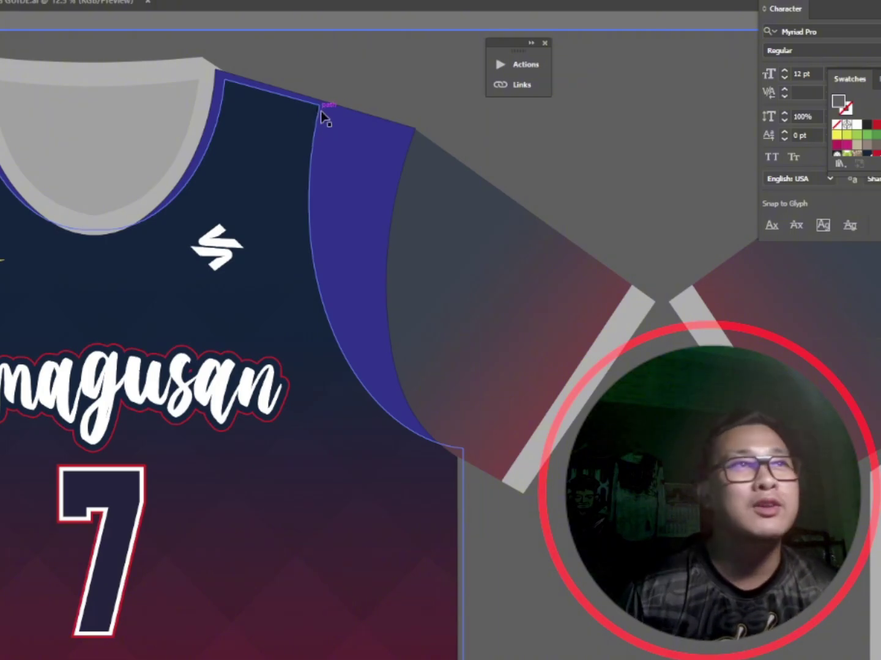
pyautogui.click(321, 109)
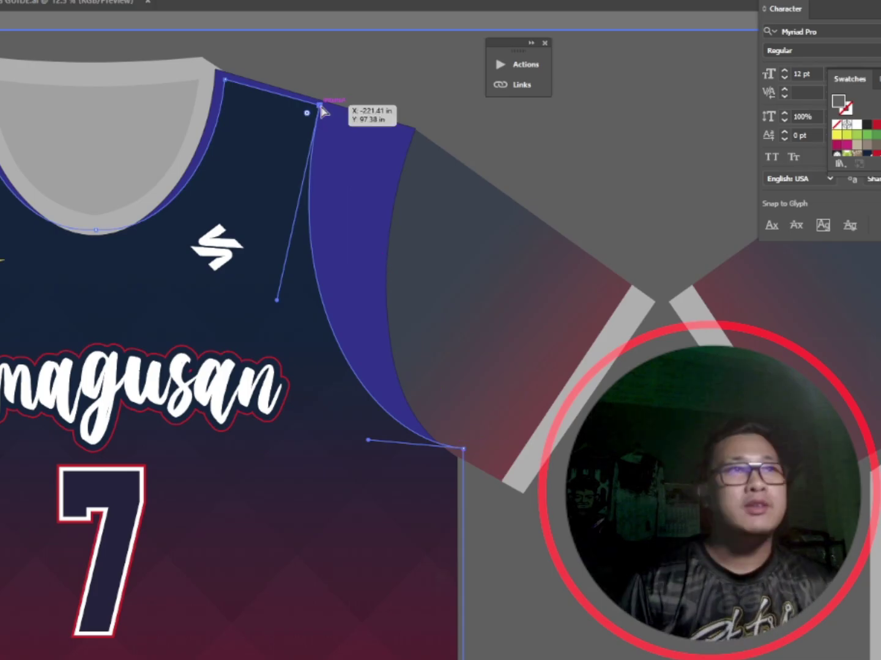
pyautogui.press('v')
pyautogui.click(309, 126)
pyautogui.press('a')
pyautogui.click(321, 111)
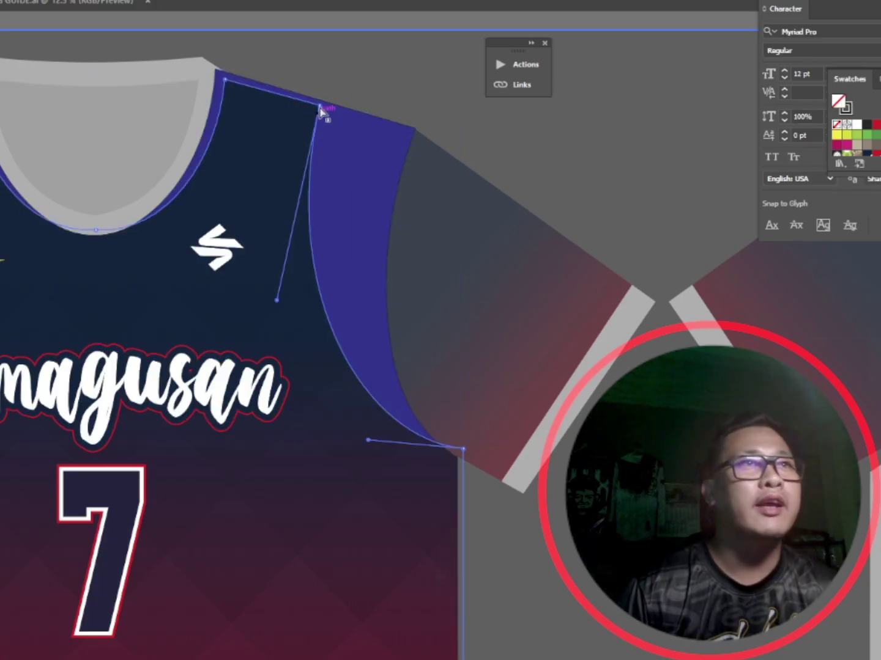
pyautogui.click(685, 208)
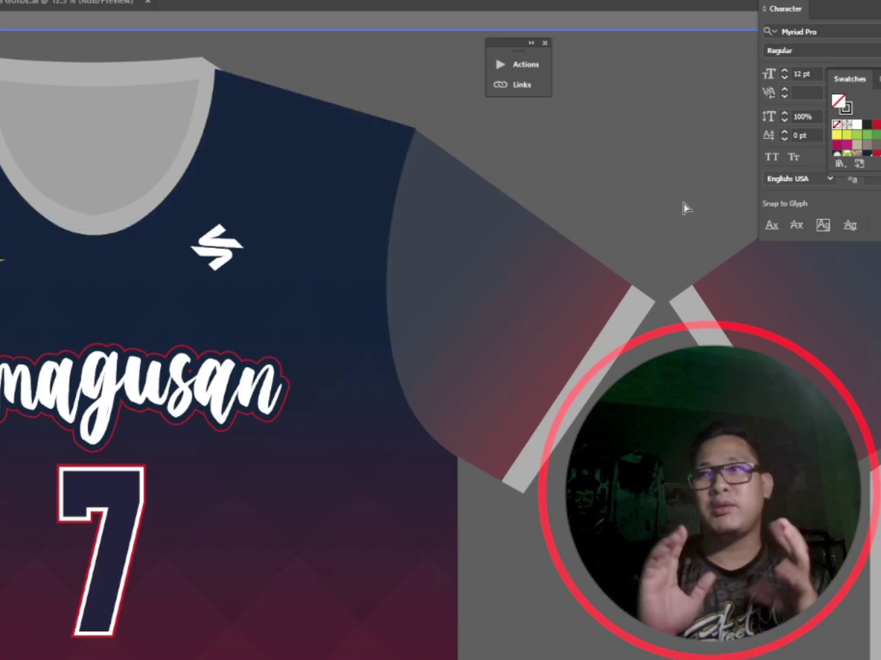
# Remove the duplicate label near the T-shirt front's hem and change the front number to 17
pyautogui.scroll(-5, 339, 411)
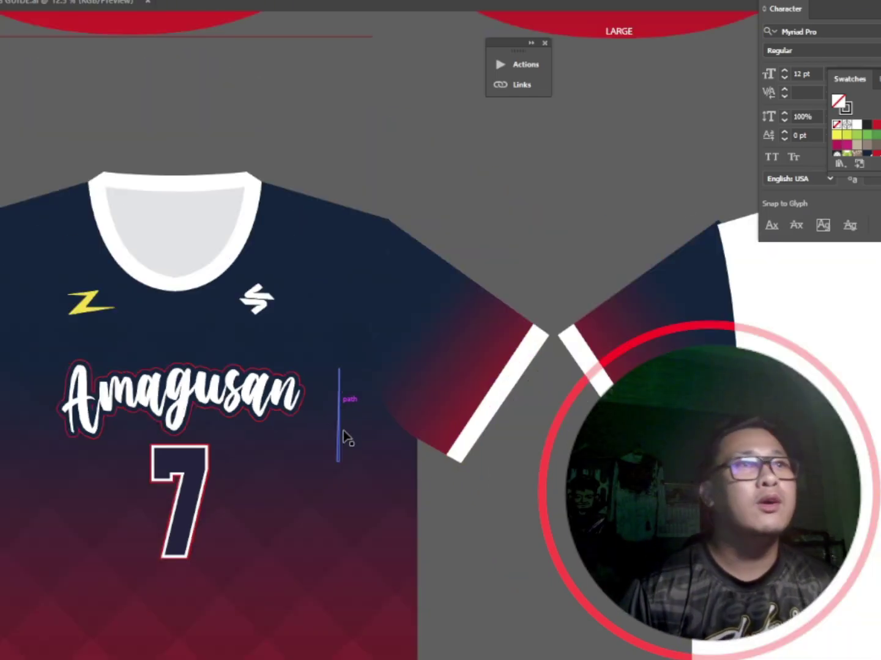
pyautogui.scroll(5, 379, 435)
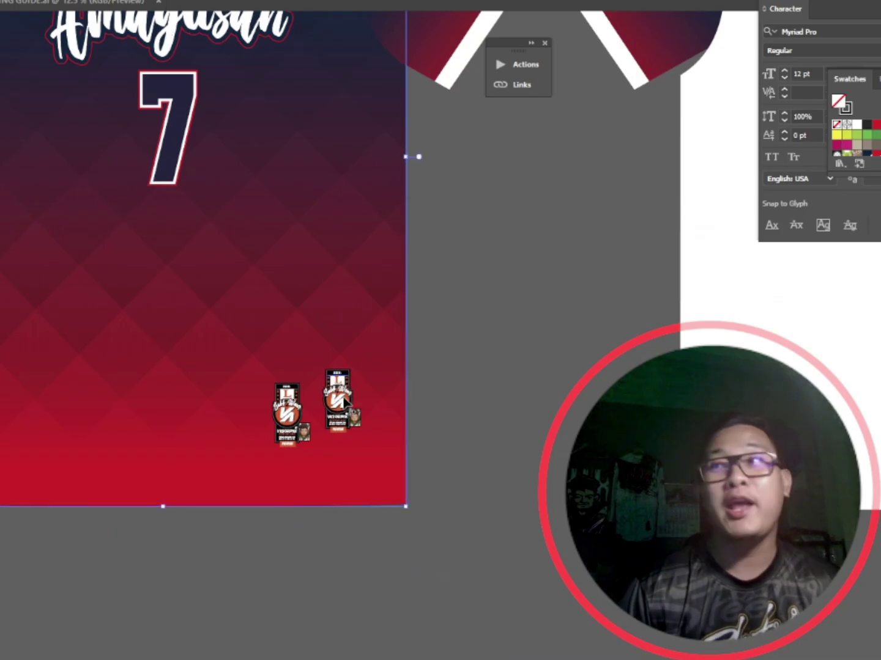
pyautogui.doubleClick(346, 403)
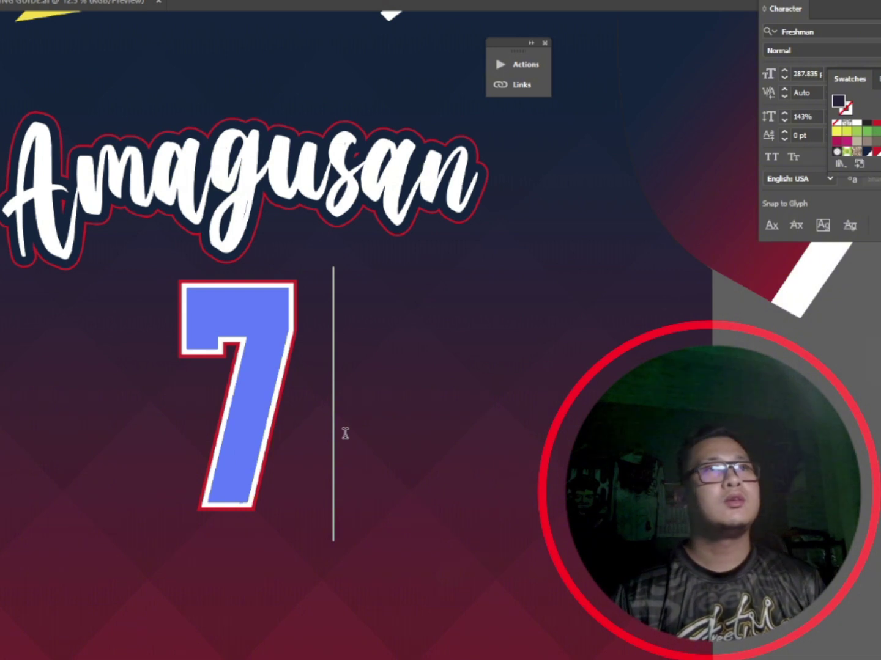
pyautogui.write('17')
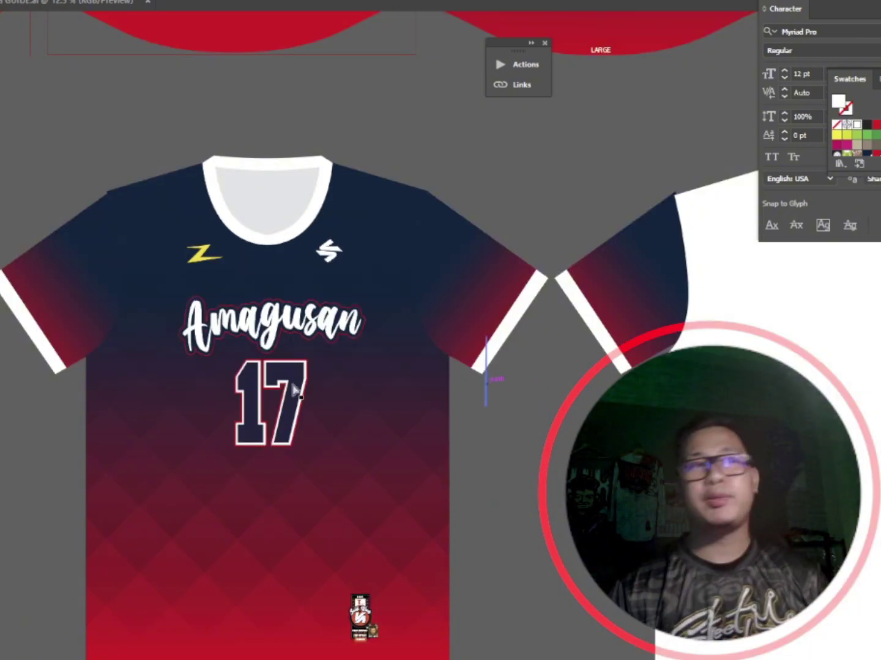
# Place a copy of the number 7 jersey's back artwork inside the body of the T-shirt back
pyautogui.moveTo(235, 372); pyautogui.dragTo(105, 300)
pyautogui.press('Escape')
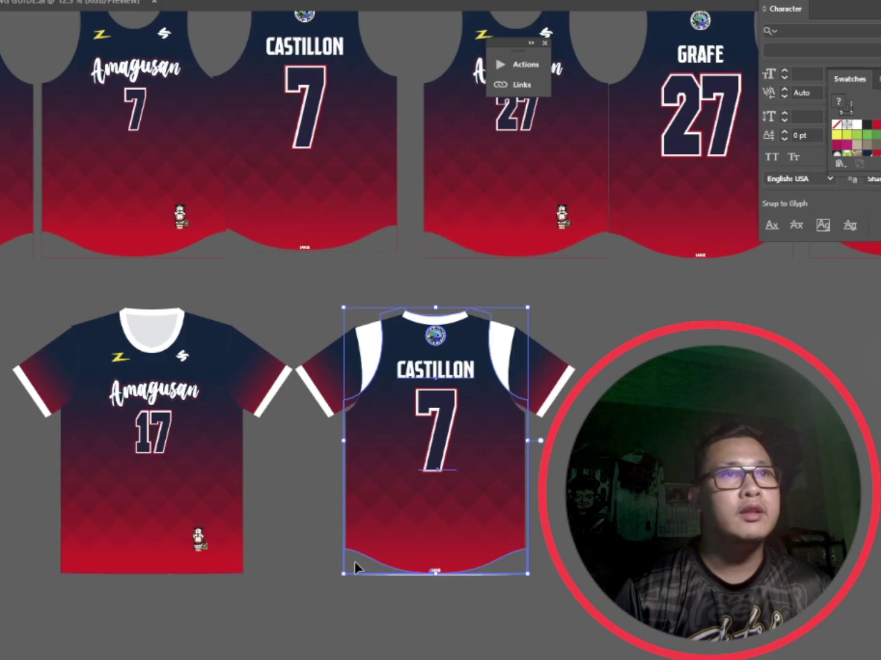
pyautogui.click(508, 572)
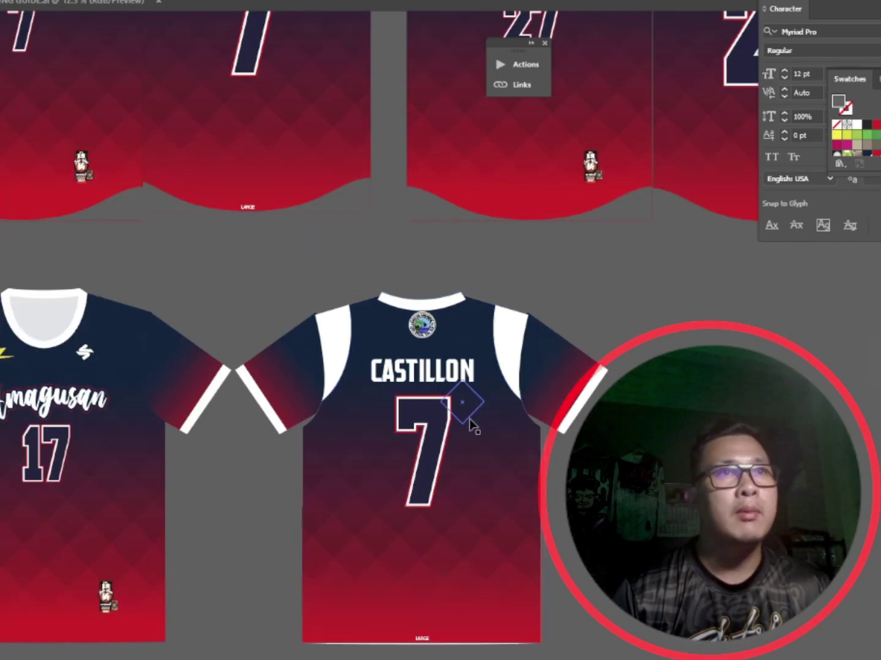
# Delete the sleeveless jersey's clipping outline inside the T-shirt back and leave isolation mode
pyautogui.doubleClick(495, 497)
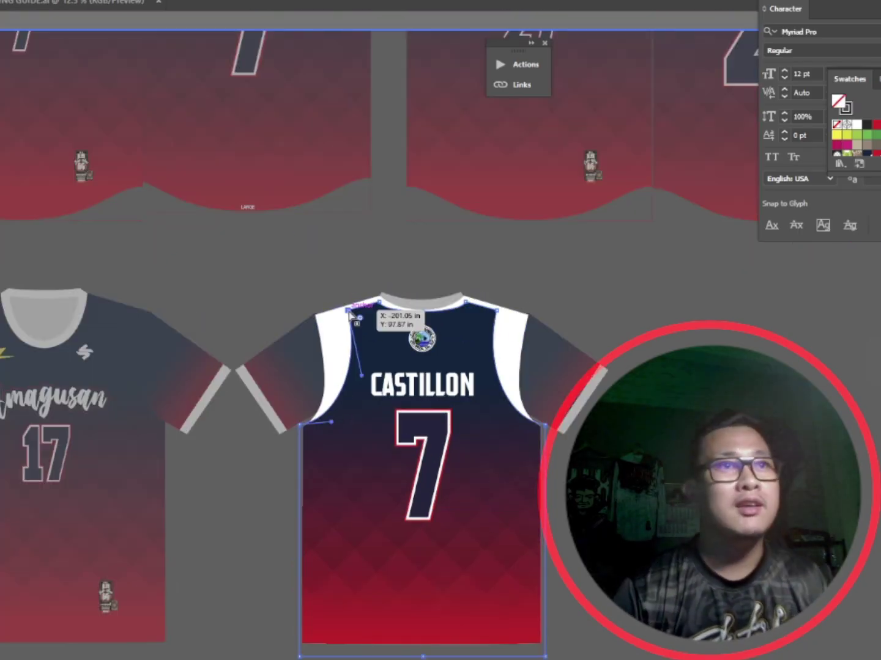
pyautogui.press('Delete')
pyautogui.press('Delete')
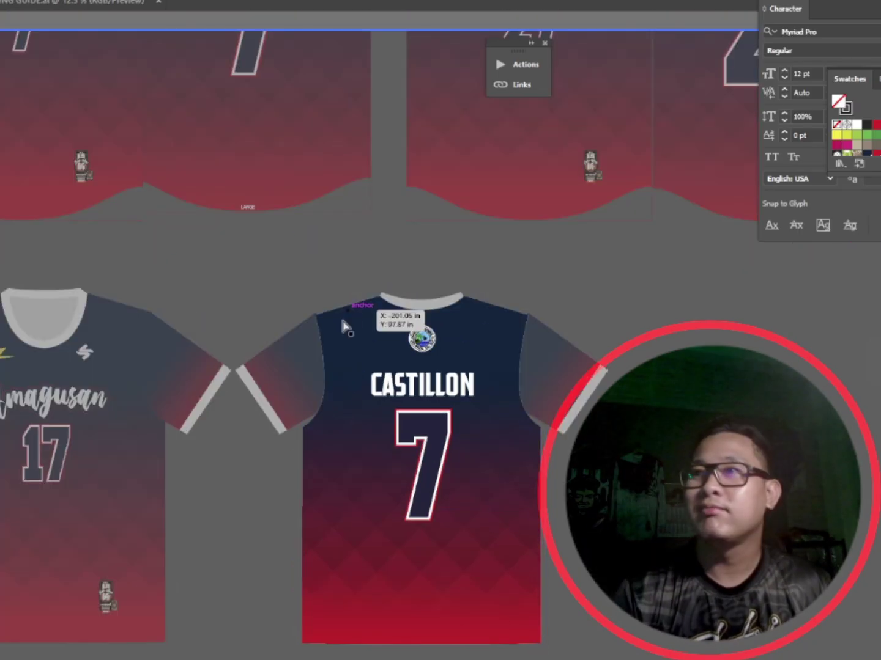
pyautogui.press('Escape')
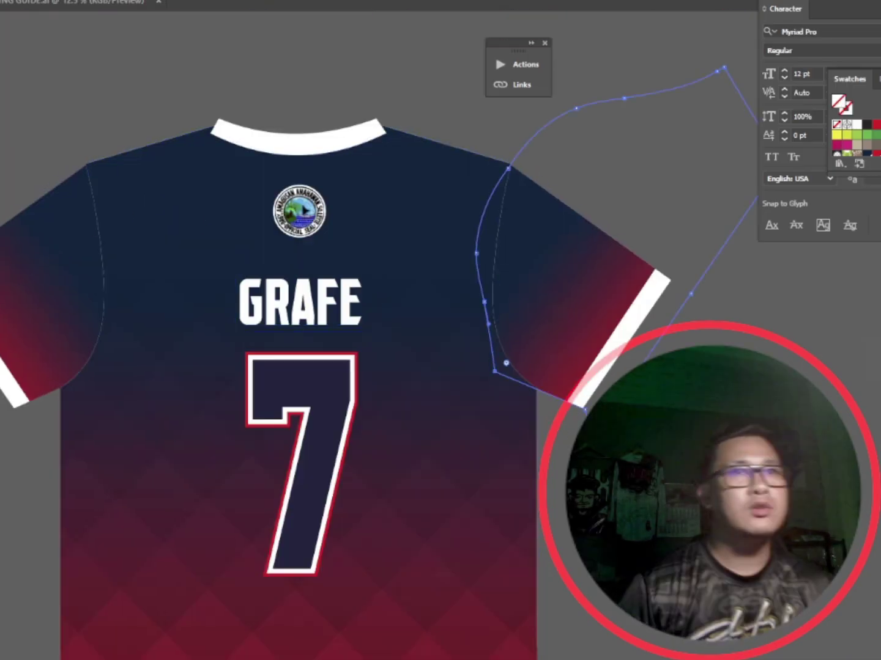
# Review the T-shirt front and back together with all the rows of personalised jerseys
pyautogui.click(744, 344)
pyautogui.hotkey('ctrl', '-')
pyautogui.hotkey('ctrl', '-')
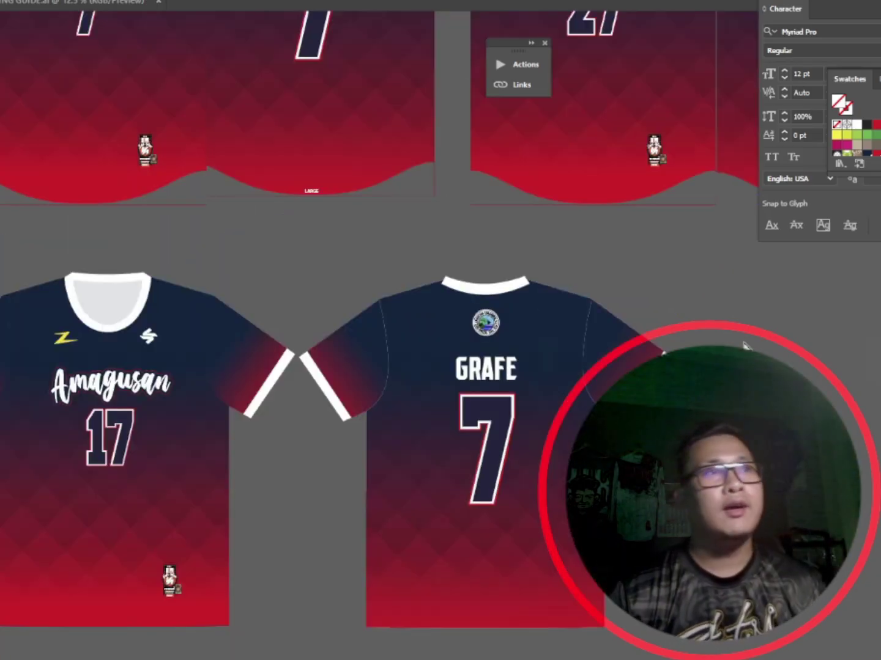
pyautogui.scroll(-2, 633, 330)
pyautogui.scroll(-2, 554, 468)
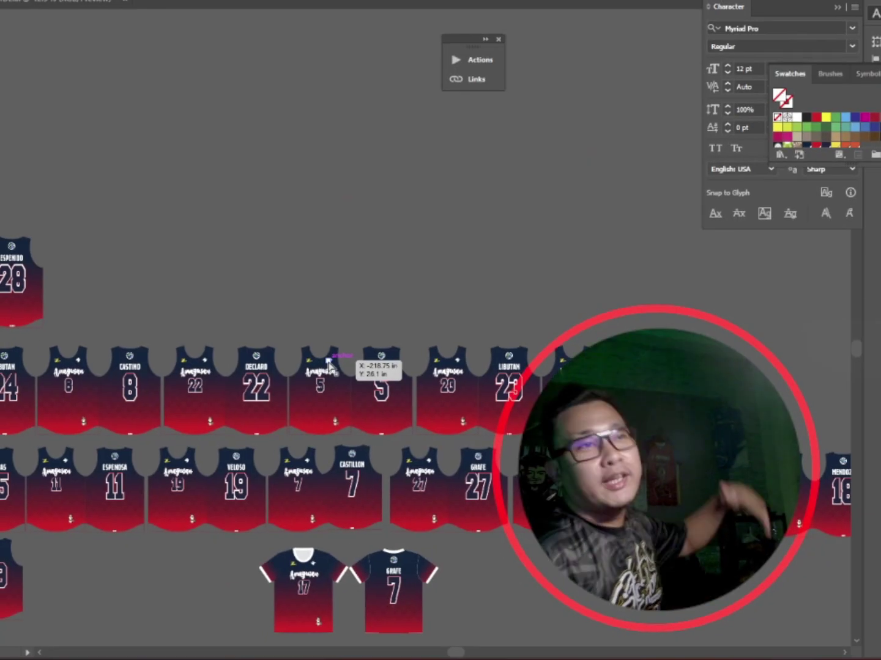
pyautogui.scroll(2, 278, 405)
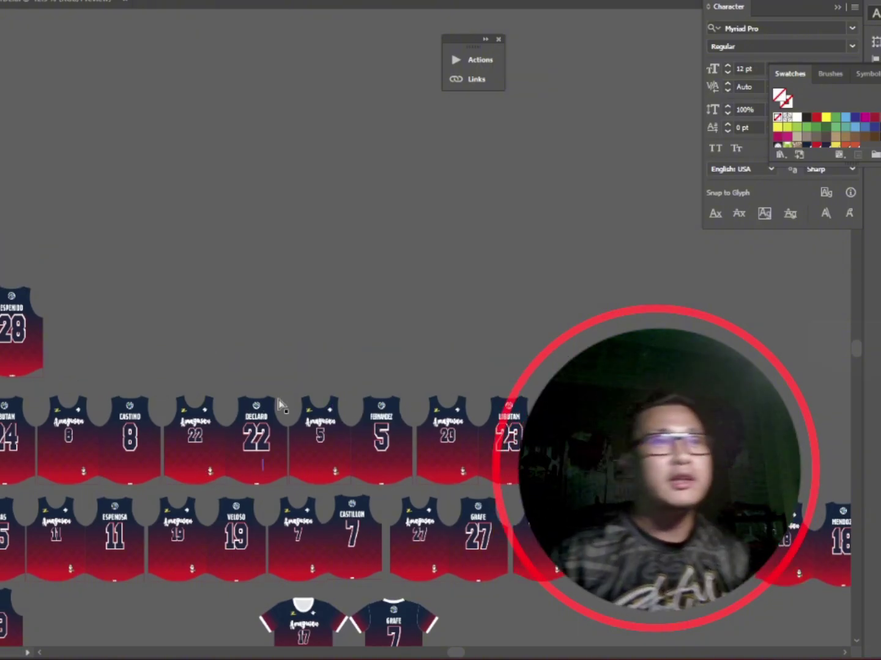
pyautogui.scroll(-1, 278, 405)
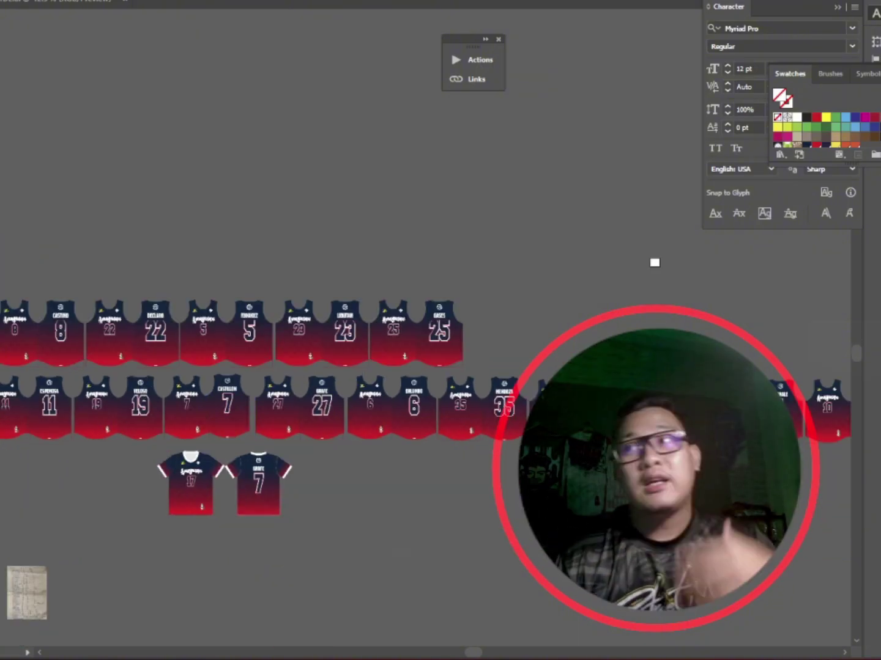
pyautogui.scroll(-2, 398, 397)
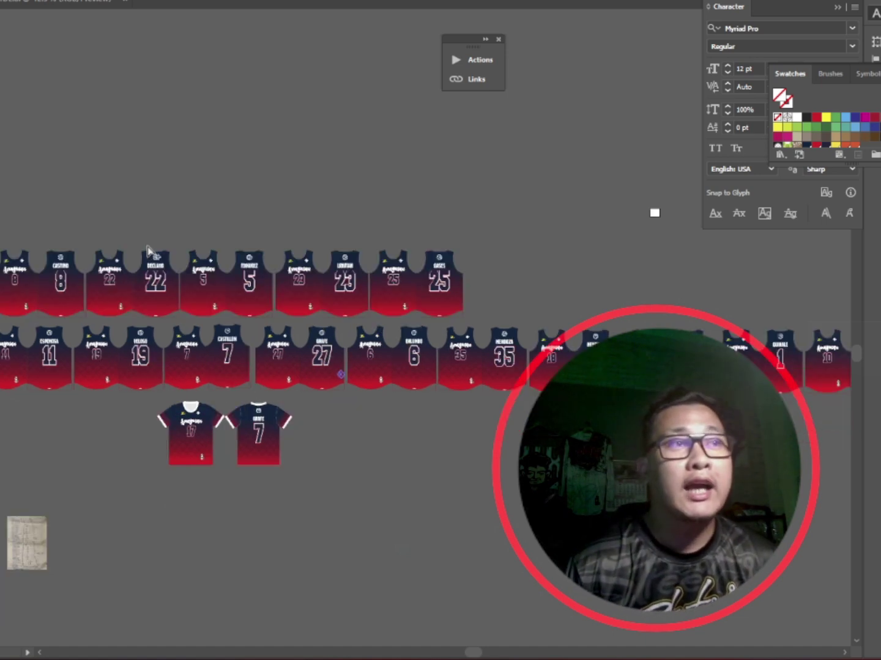
pyautogui.scroll(2, 342, 360)
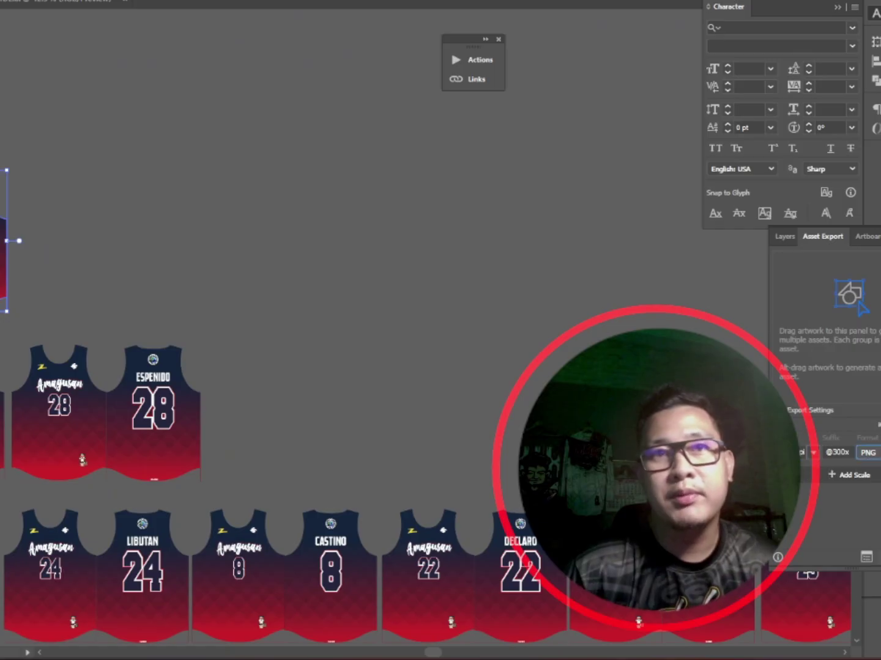
# Set the asset export format to JPG 100 and export the 3XL and 2XL jerseys to the print folder
pyautogui.click(866, 453)
pyautogui.click(874, 498)
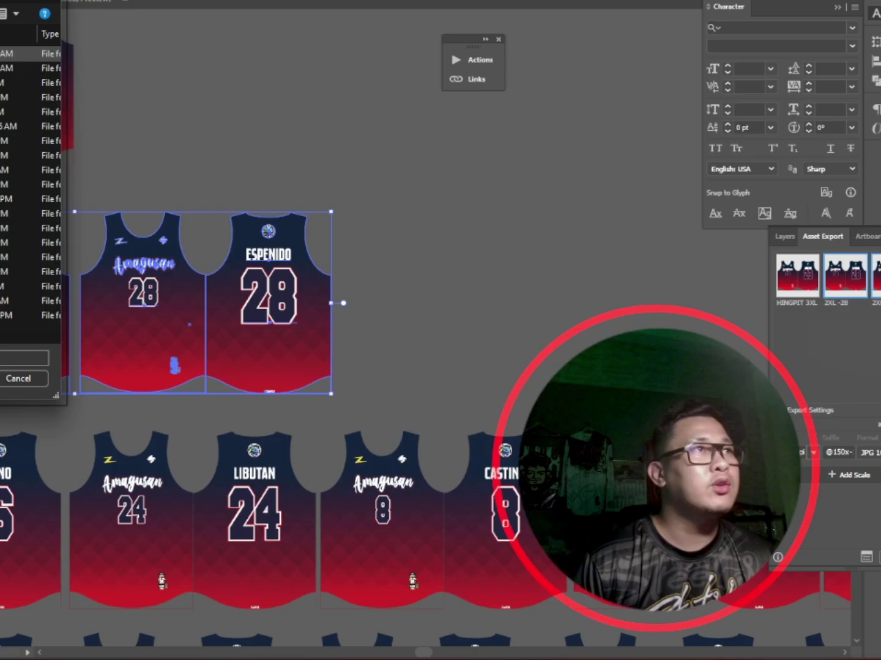
pyautogui.doubleClick(3, 141)
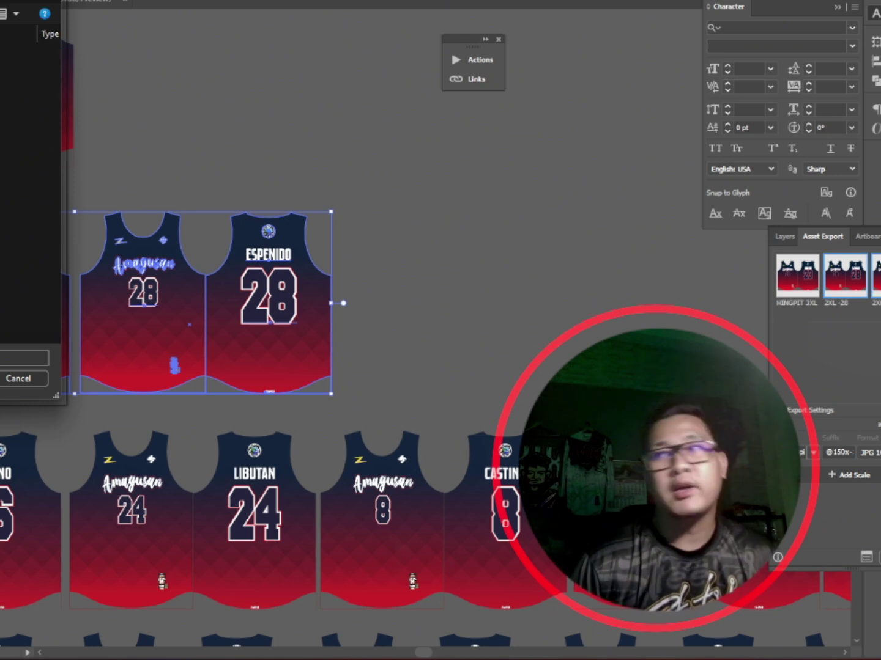
pyautogui.press('Return')
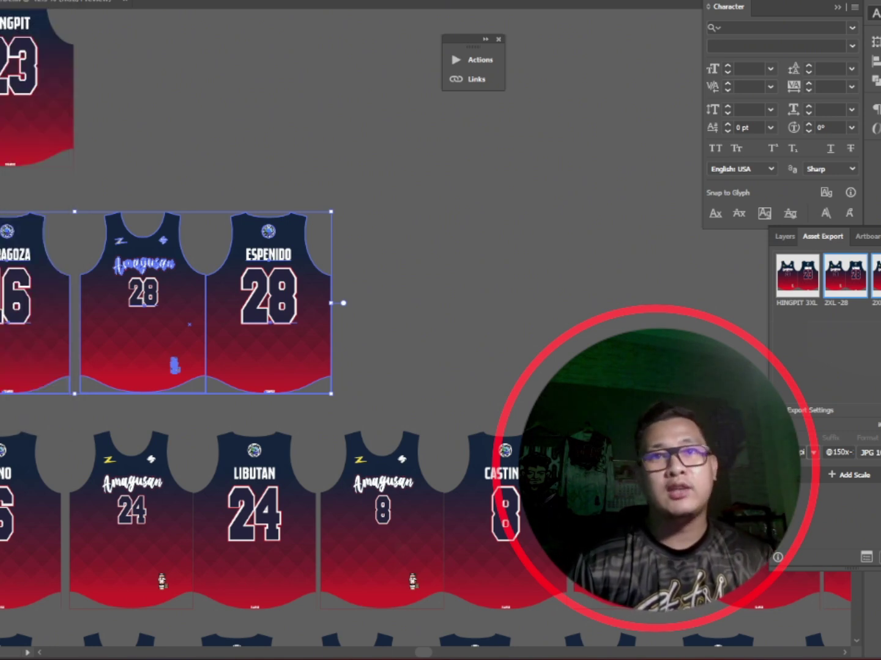
# Add the XLARGE row of jerseys to the export assets as separate items and export them as JPG 100 files
pyautogui.scroll(5, 128, 358)
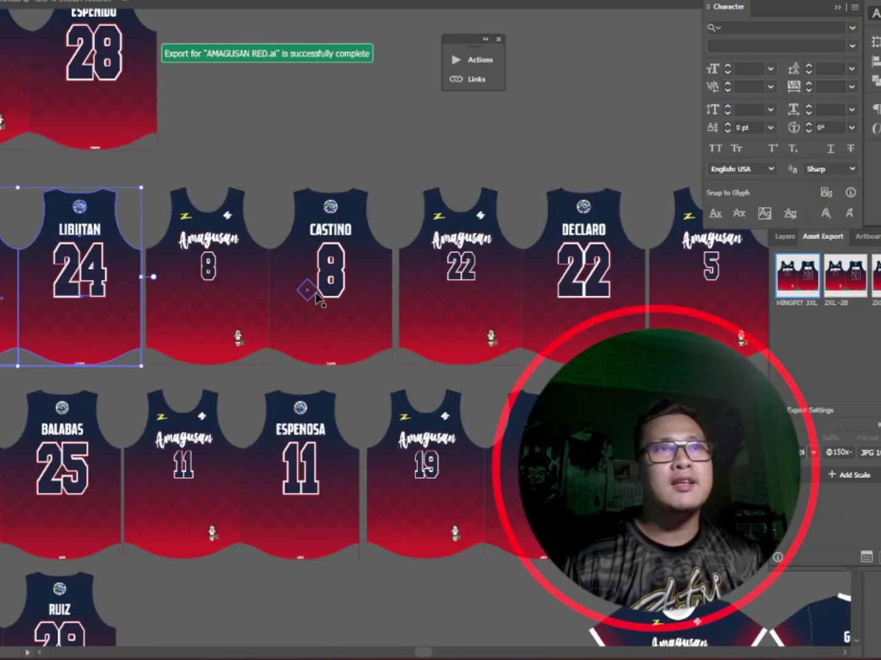
pyautogui.scroll(-1, 317, 299)
pyautogui.scroll(-8, 318, 299)
pyautogui.scroll(1, 295, 149)
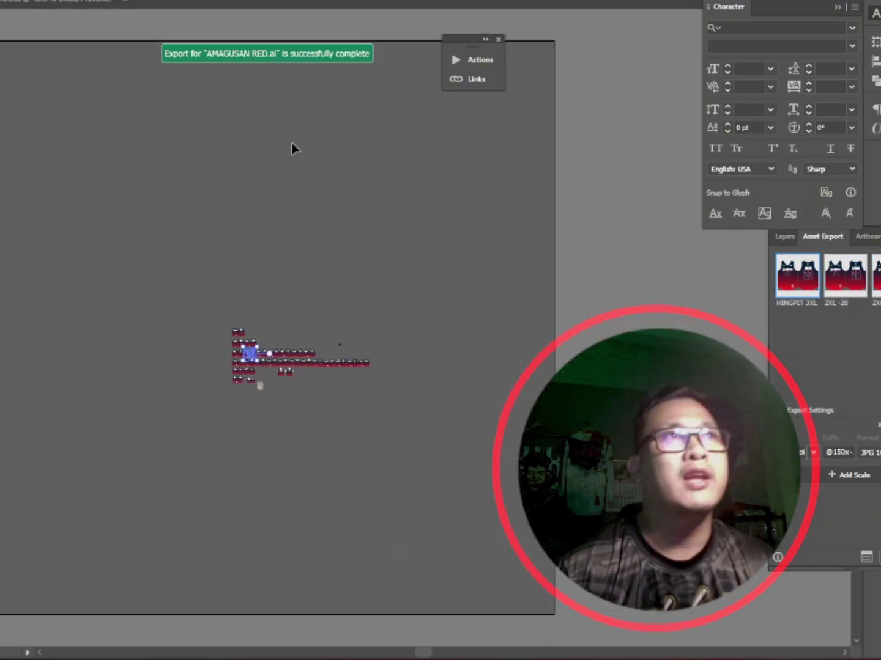
pyautogui.scroll(1, 296, 118)
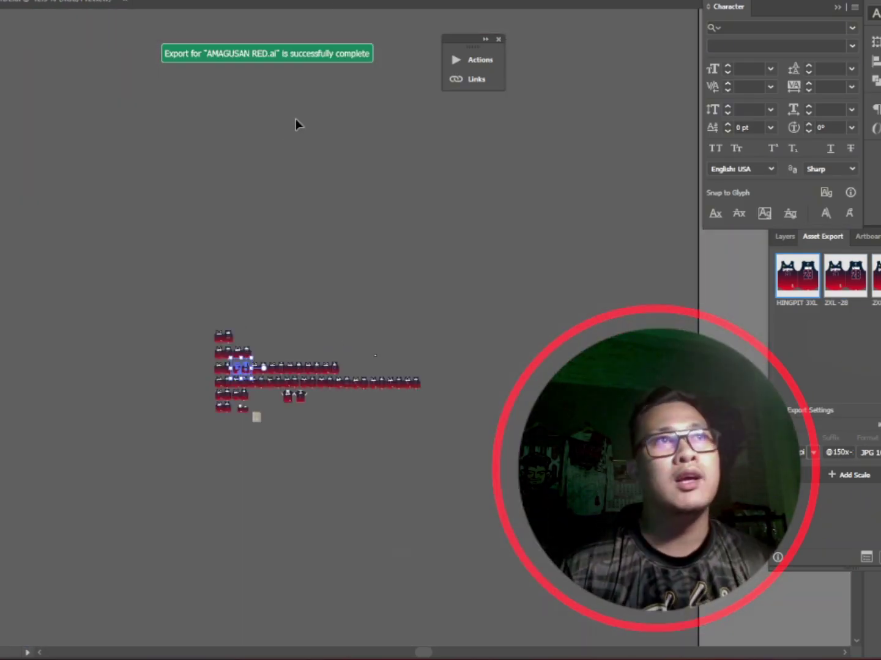
pyautogui.hotkey('ctrl', '=')
pyautogui.hotkey('ctrl', '=')
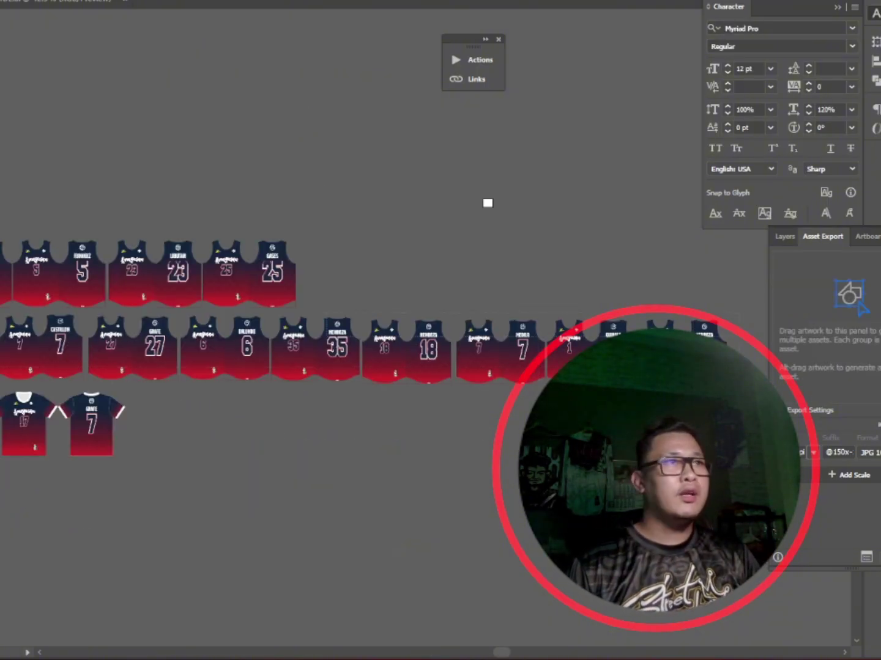
pyautogui.moveTo(738, 314); pyautogui.dragTo(325, 337)
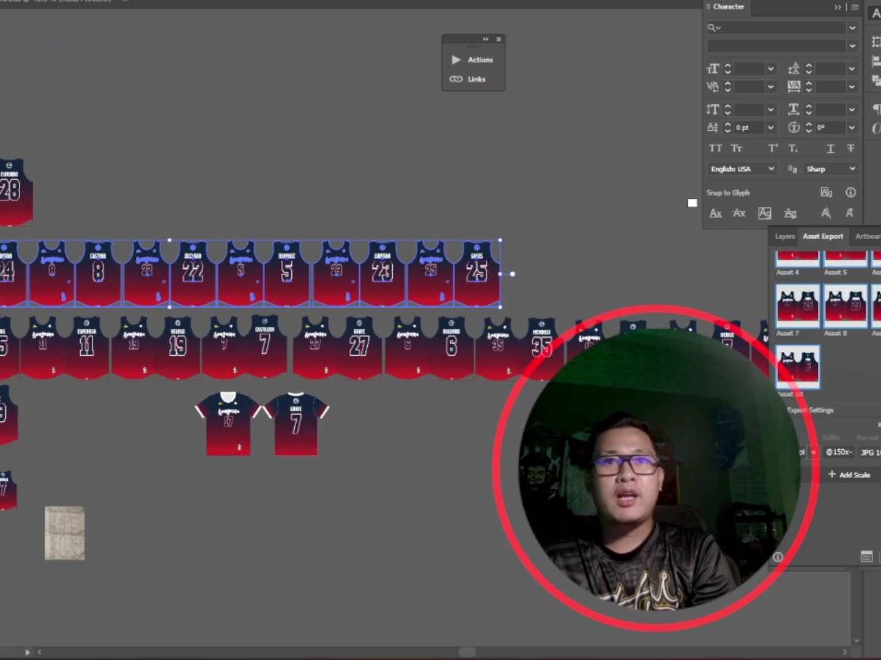
pyautogui.click(879, 558)
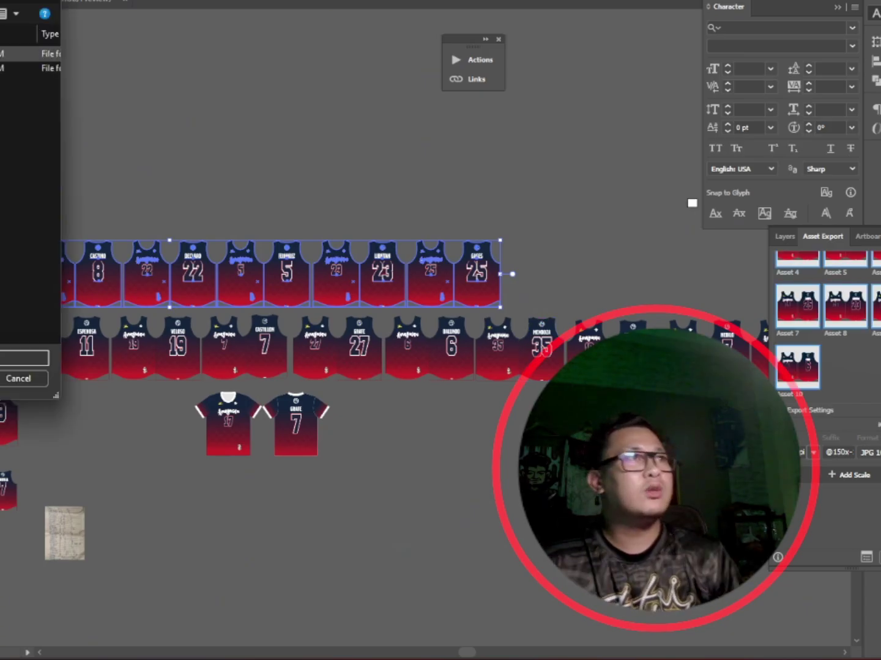
pyautogui.click(0, 14)
pyautogui.press('Return')
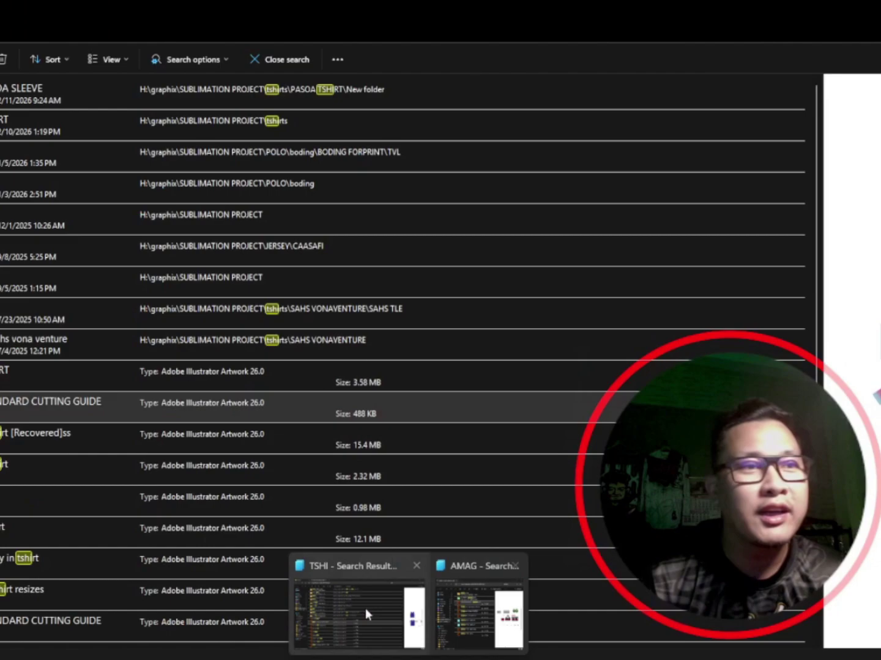
# Switch to File Explorer, go to the JERSEY project folder and look through the exported jersey JPGs
pyautogui.click(365, 608)
pyautogui.click(2, 342)
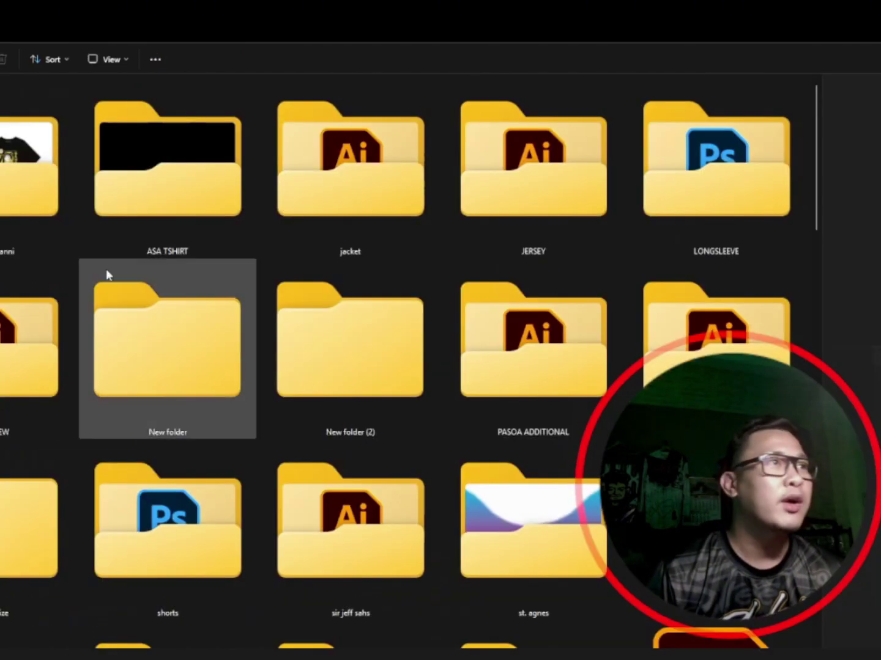
pyautogui.write('je')
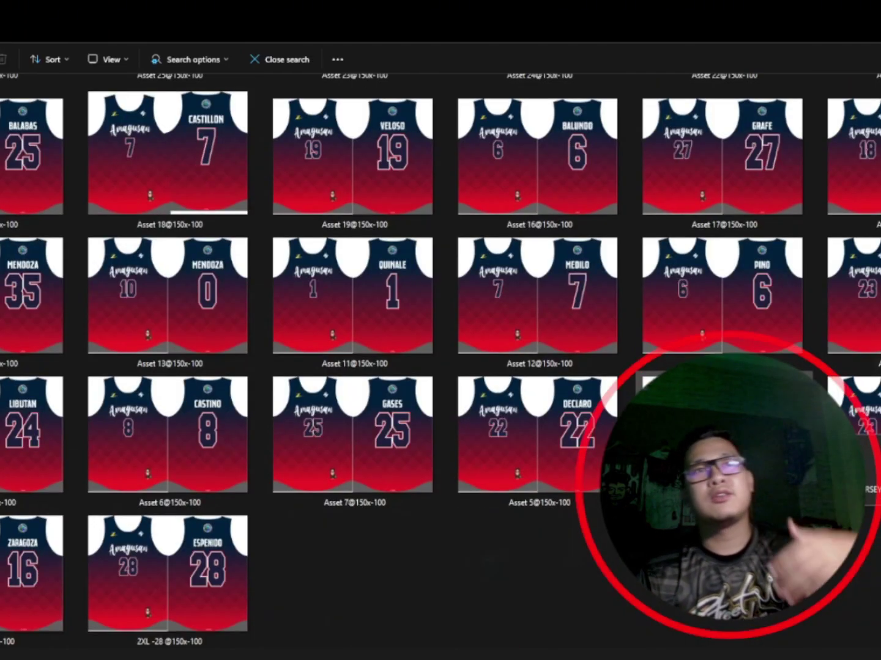
pyautogui.scroll(2, 484, 311)
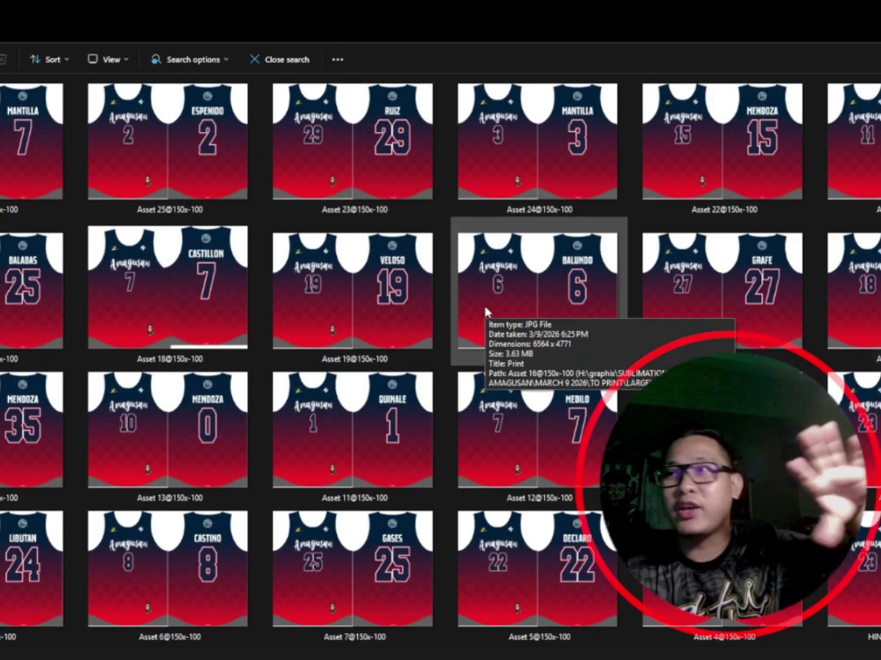